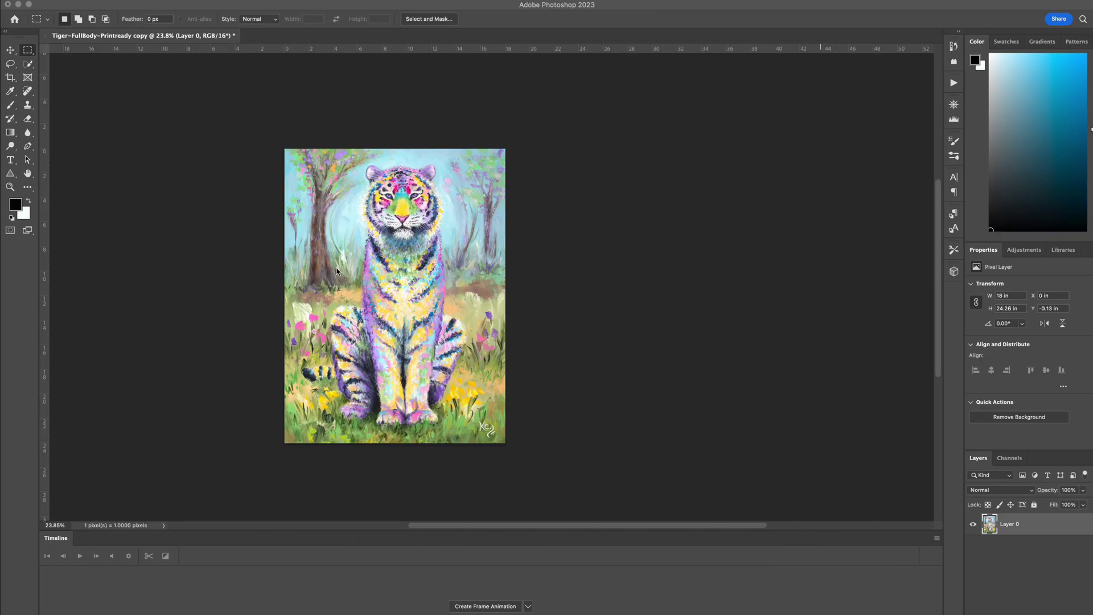
Review the document's Image Size settings and confirm them
click(226, 204)
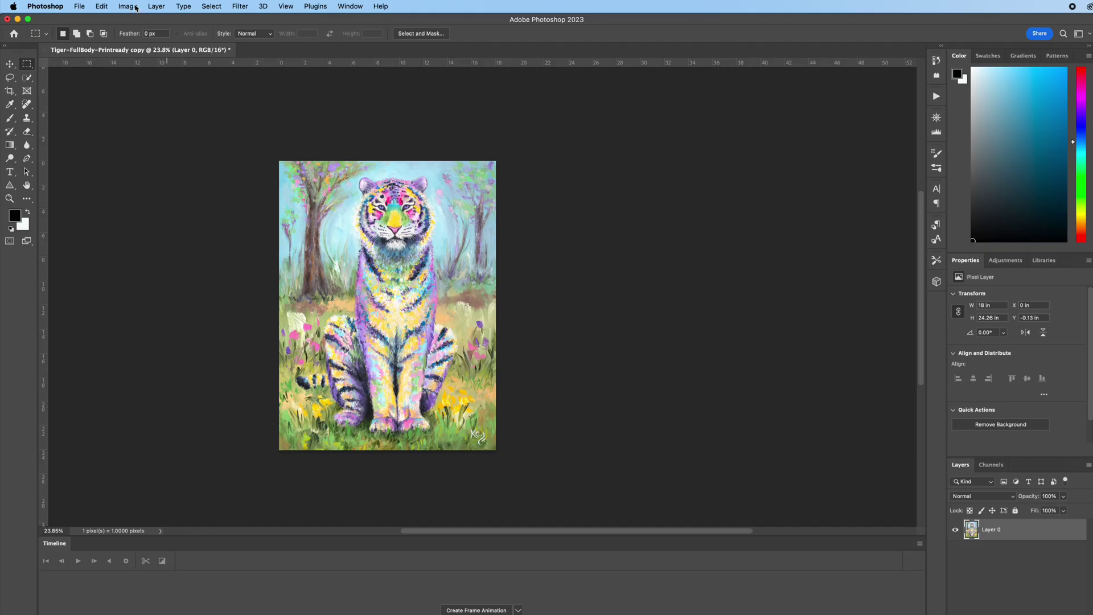
click(135, 7)
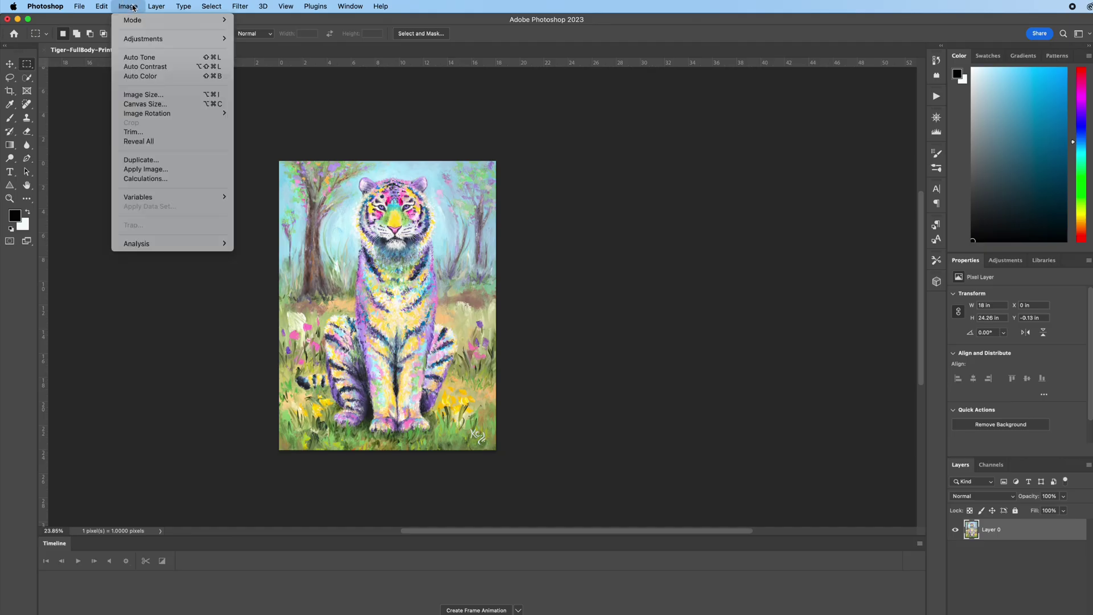
click(144, 95)
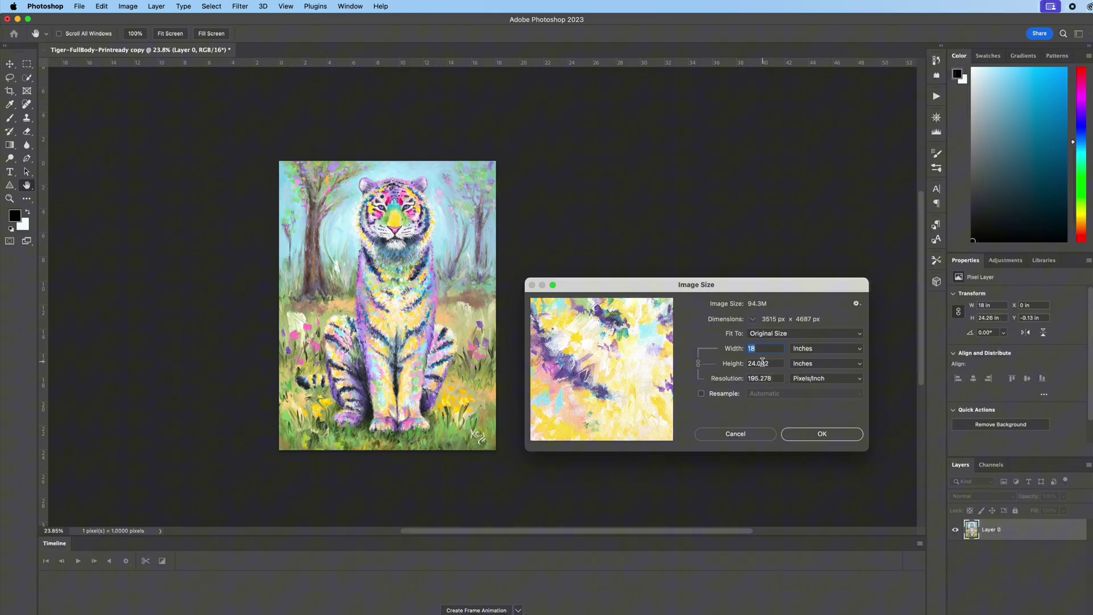
click(800, 436)
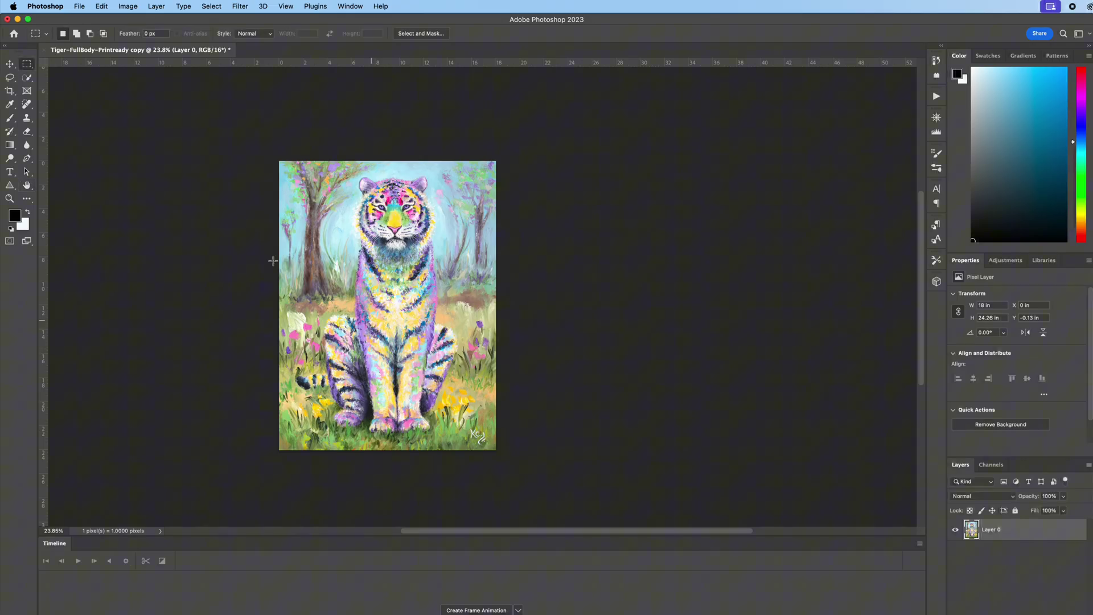
Show the painting layer's transform bounds and zoom to inspect its bottom-edge overhang
click(10, 67)
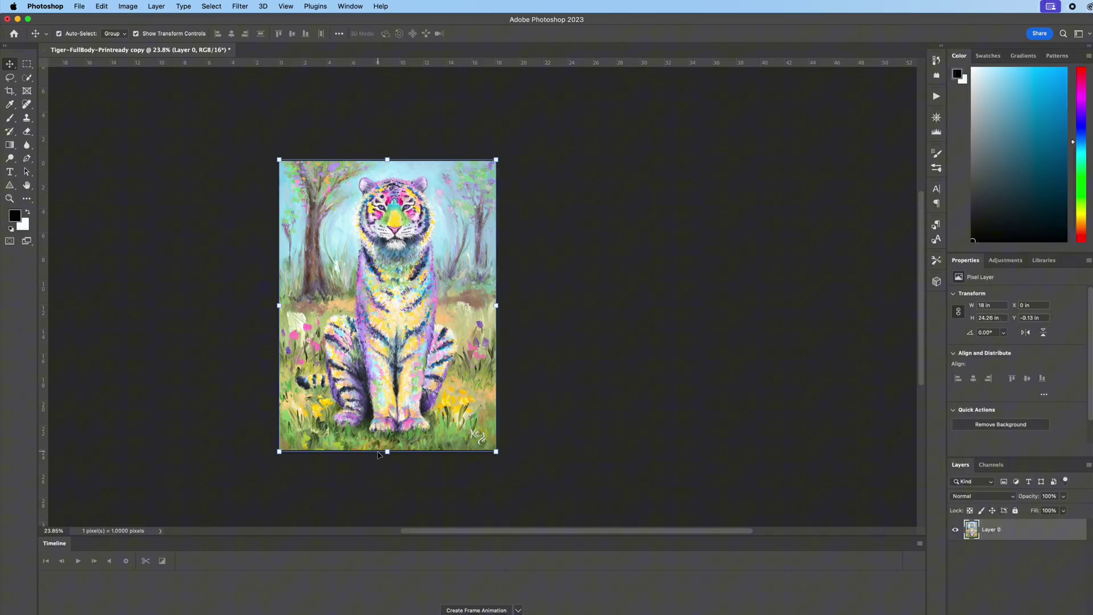
scroll(379, 451, up, 6)
scroll(381, 453, up, 2)
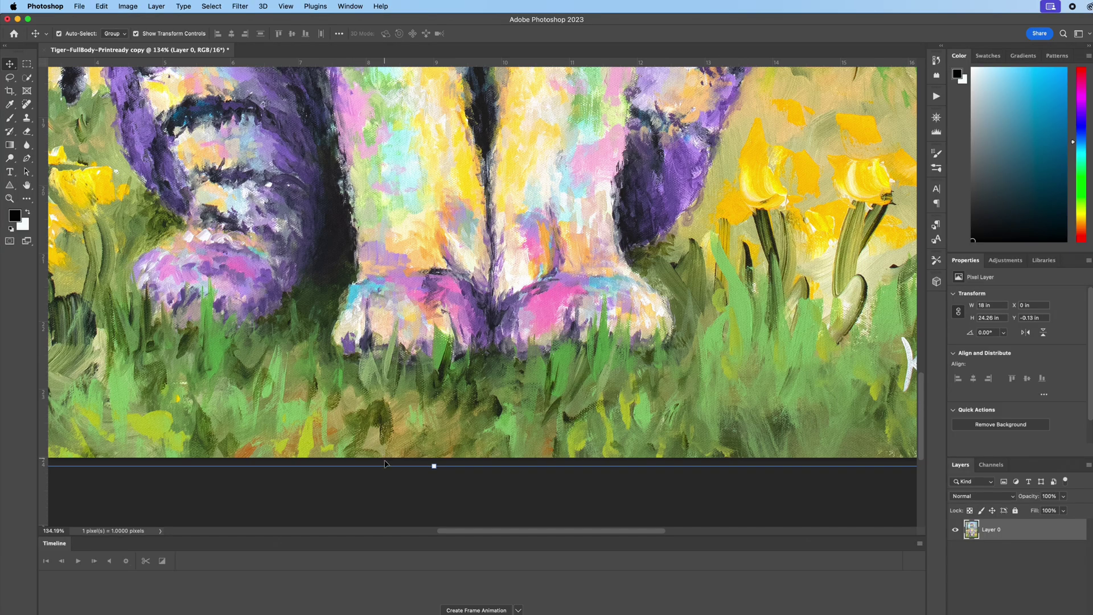
scroll(393, 457, down, 6)
scroll(396, 459, down, 2)
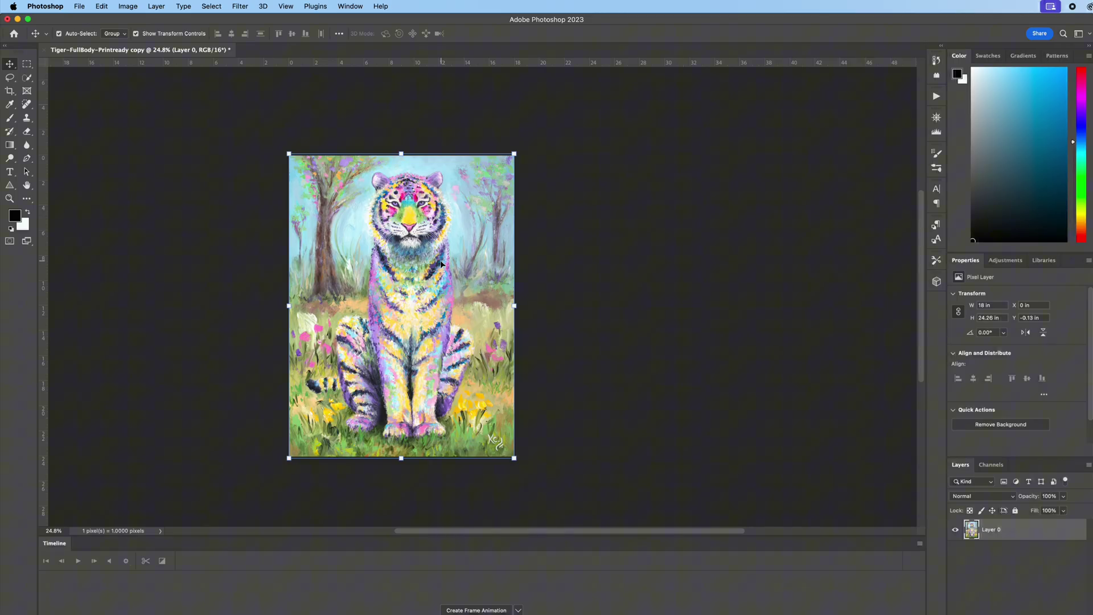
Select all, copy, and paste the canvas area as an 18 × 24 in Layer 1
key(super+a)
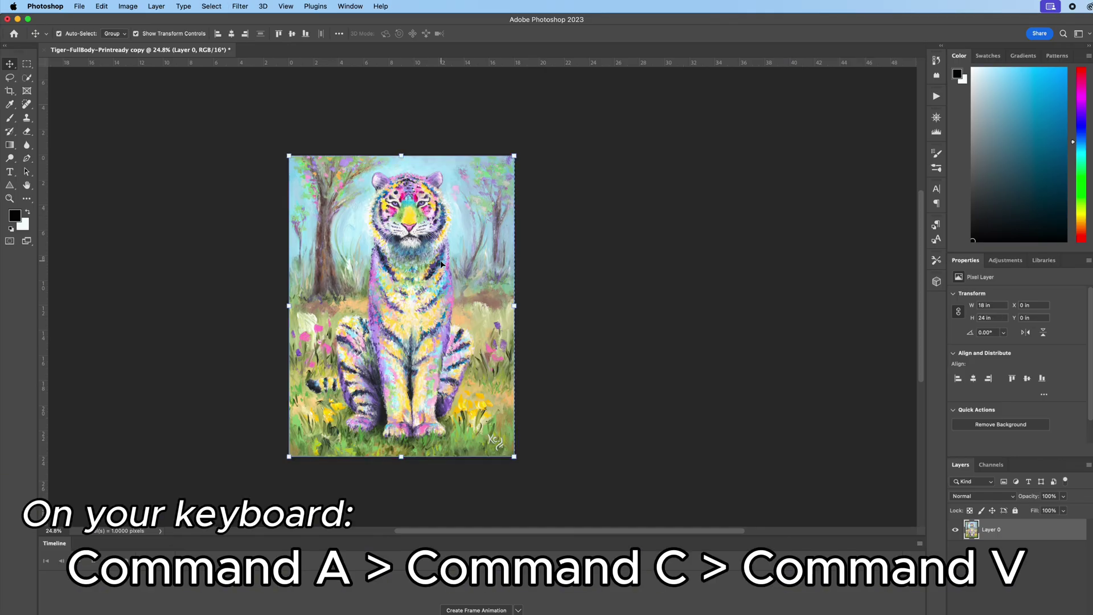
key(super+c)
key(super+c)
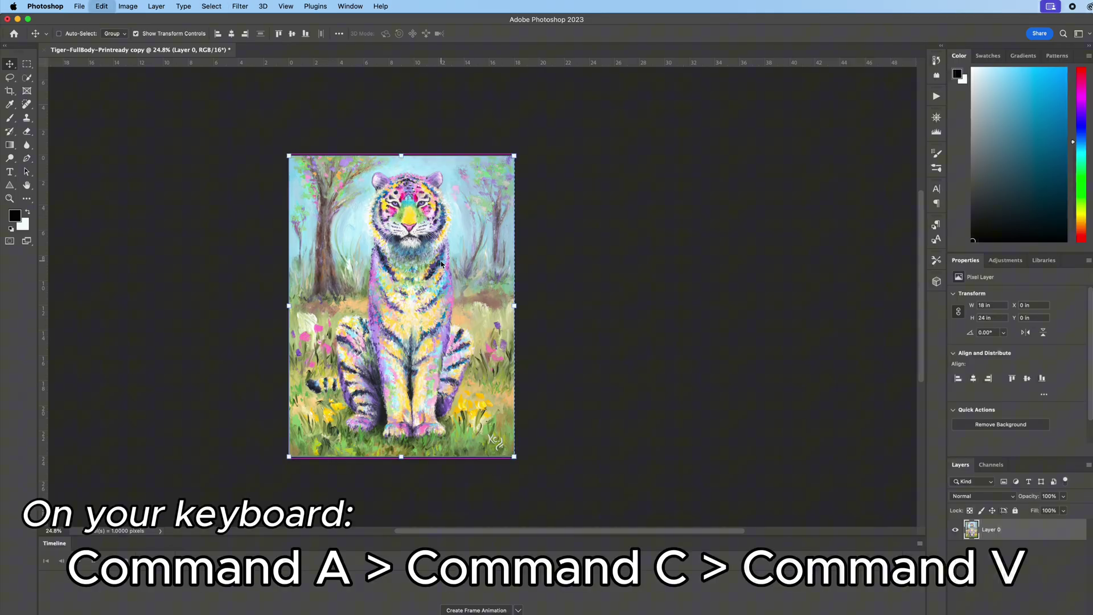
key(super)
key(super+v)
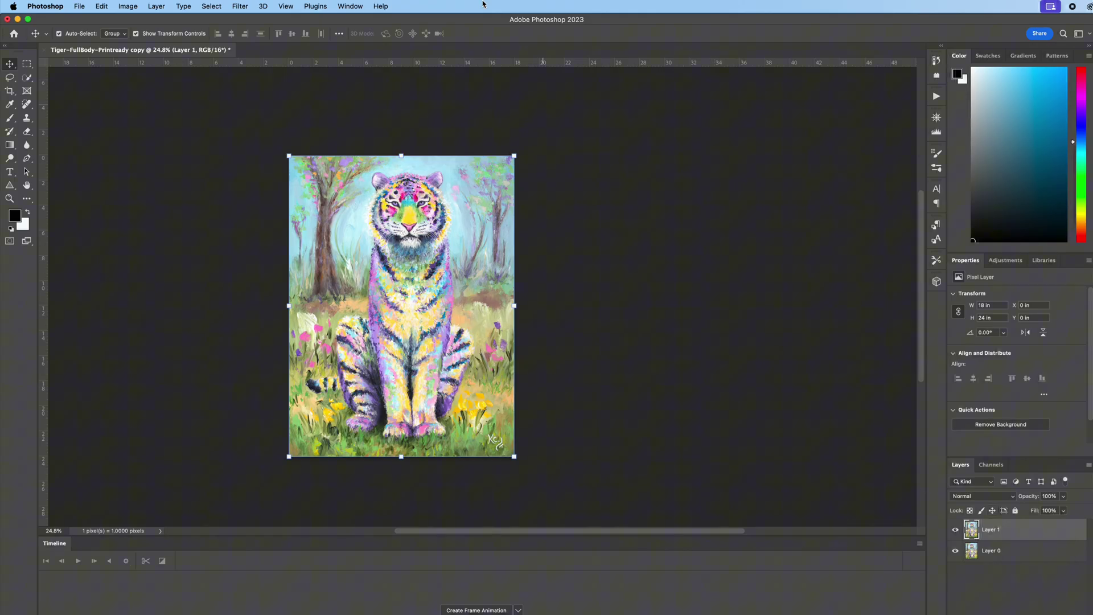
Delete Layer 0 so Layer 1 (18 × 24 in) is the only layer
click(350, 6)
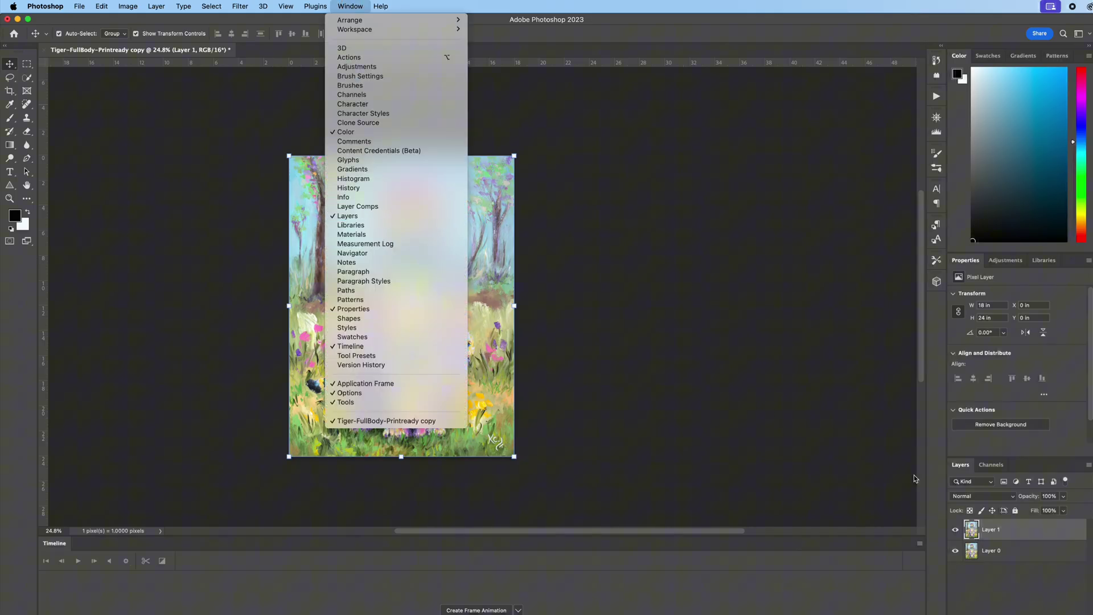
click(1020, 548)
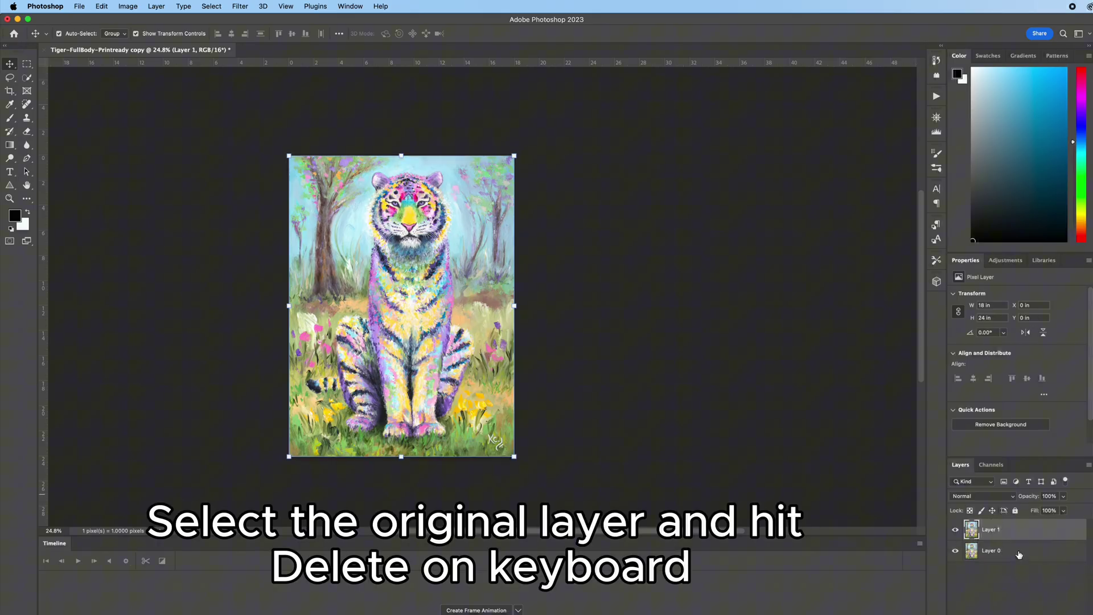
click(1019, 554)
key(Delete)
scroll(407, 192, up, 5)
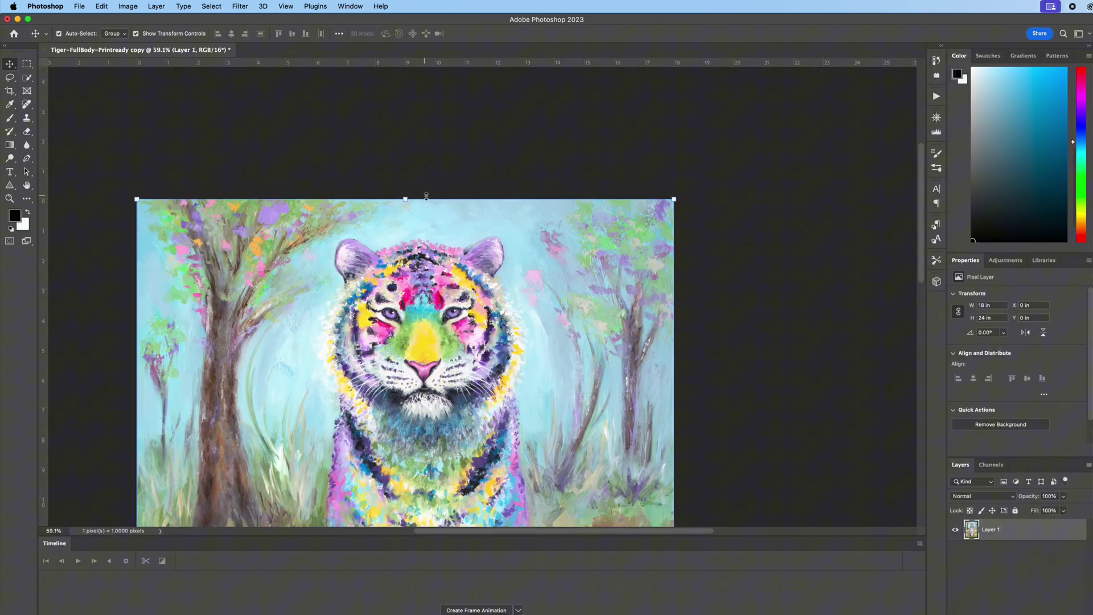
scroll(523, 296, down, 1)
scroll(522, 294, down, 4)
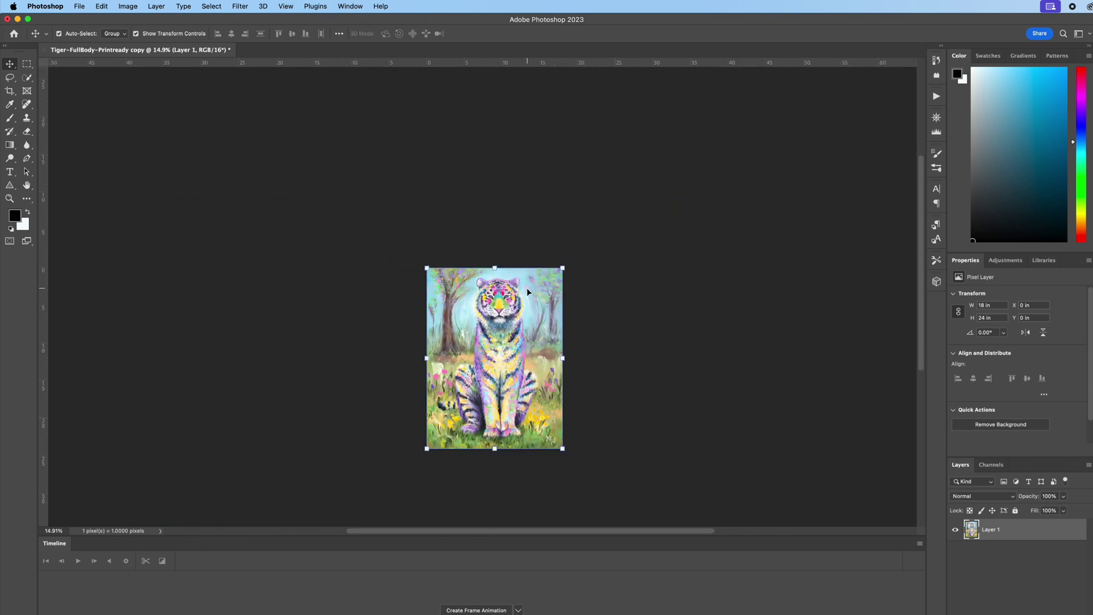
Set the canvas size to width 22 and height 28 inches
scroll(527, 288, up, 2)
click(127, 7)
click(140, 104)
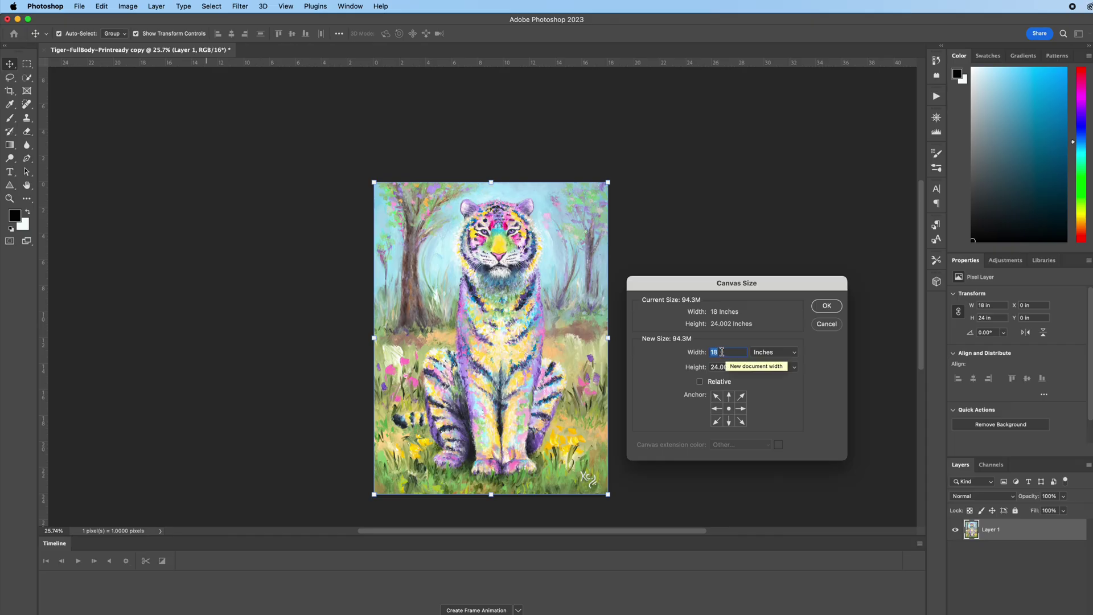
text(22)
double_click(734, 367)
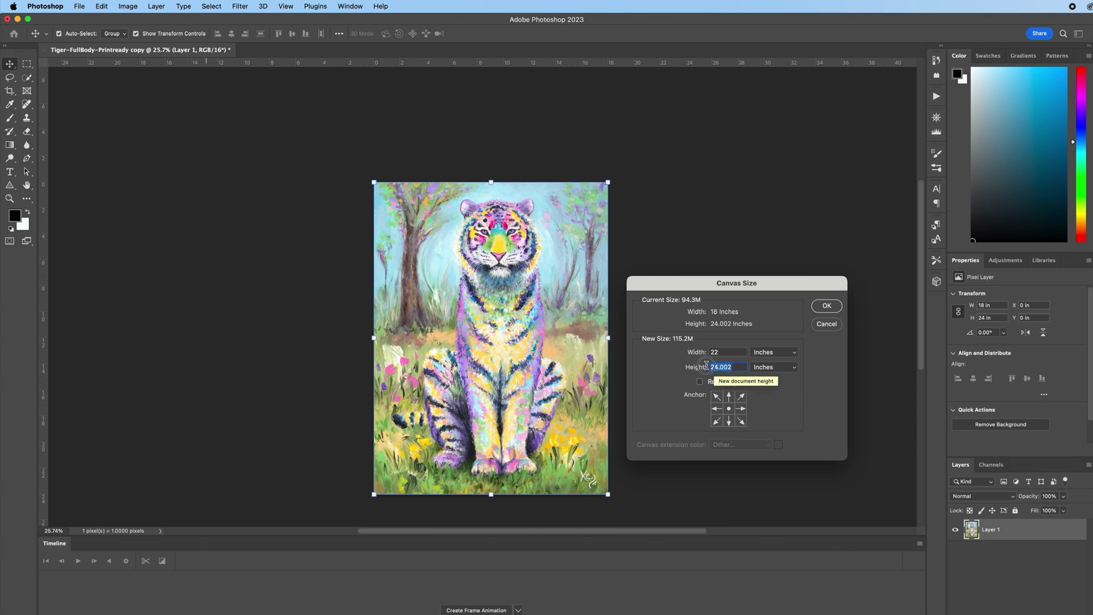
text(28)
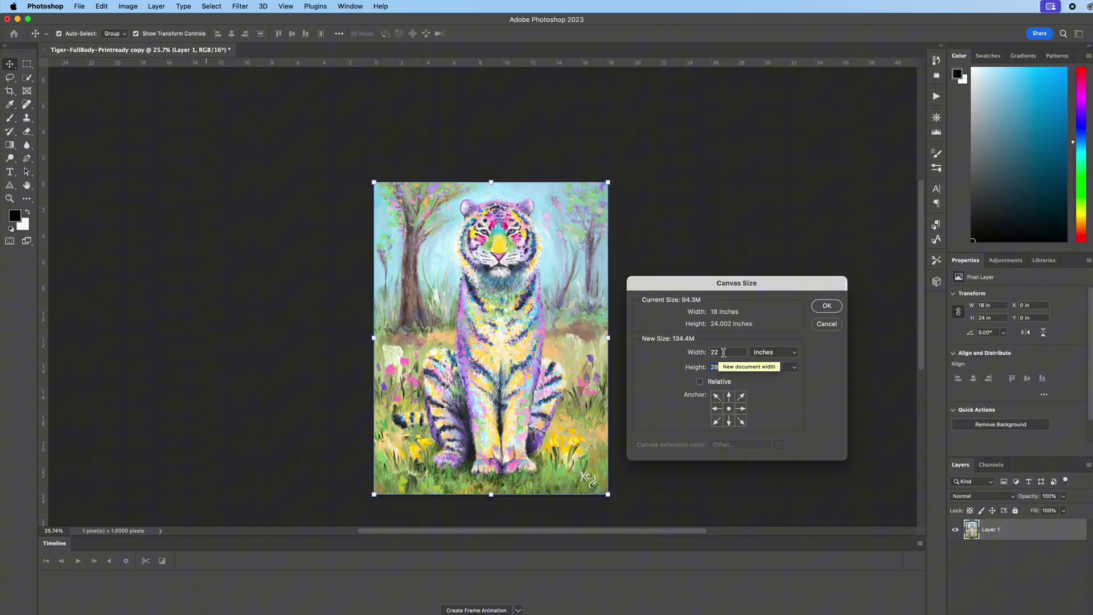
click(821, 307)
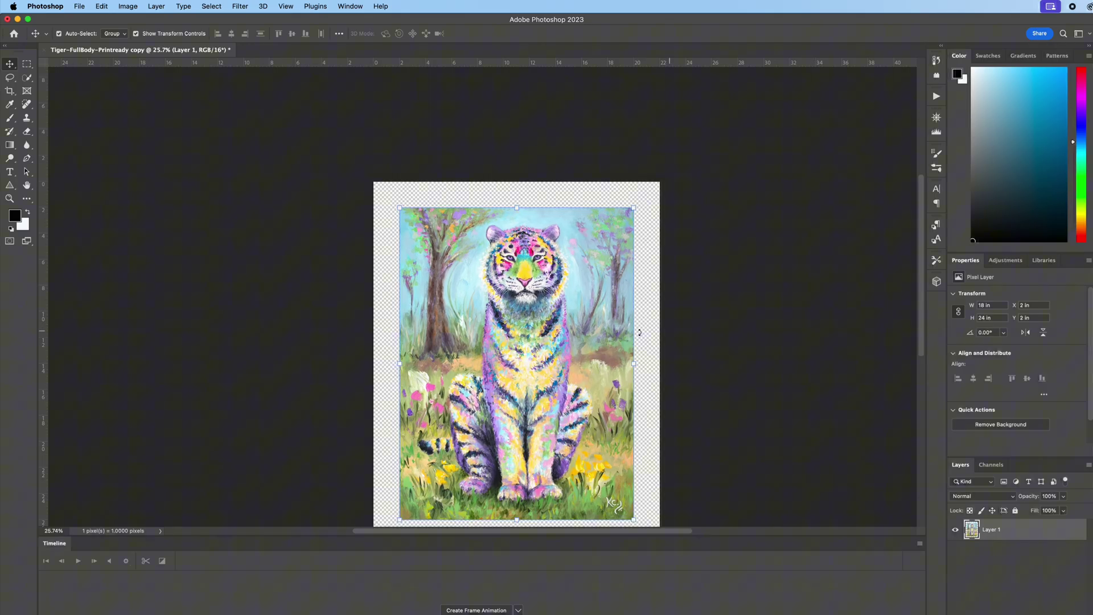
Marquee a strip along the painting's top edge and paste it as Layer 2
scroll(569, 330, down, 2)
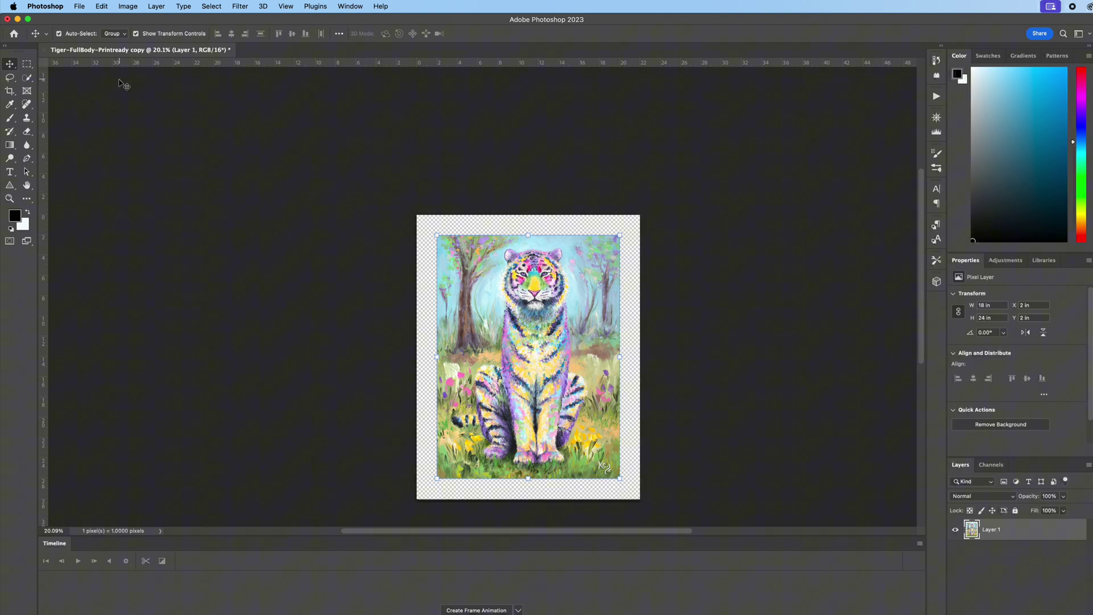
click(29, 65)
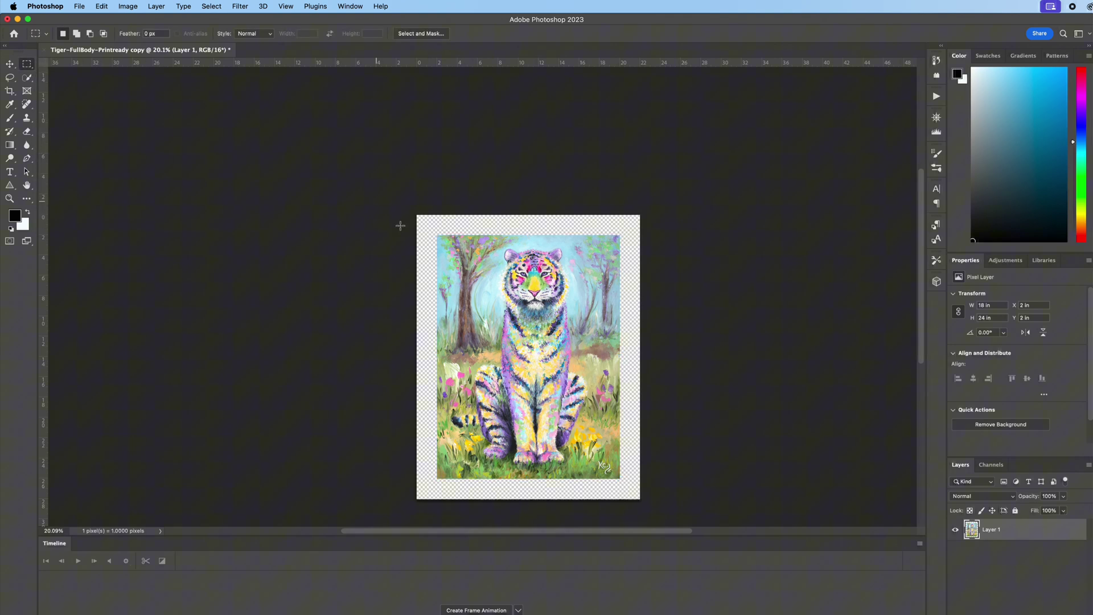
drag(435, 230, 623, 264)
drag(434, 232, 623, 260)
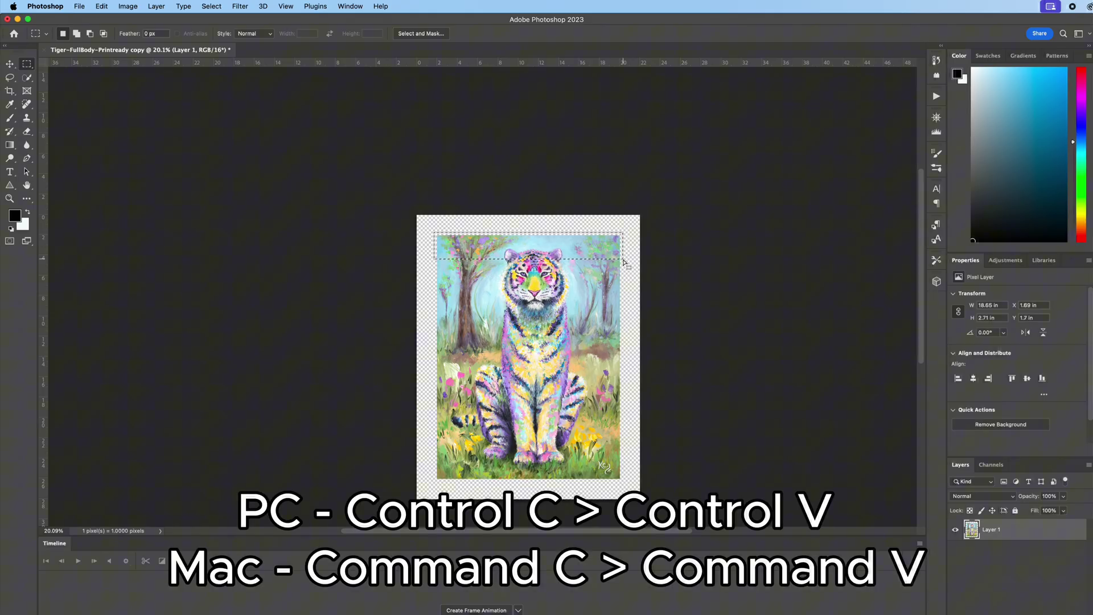
key(super+c)
key(super+v)
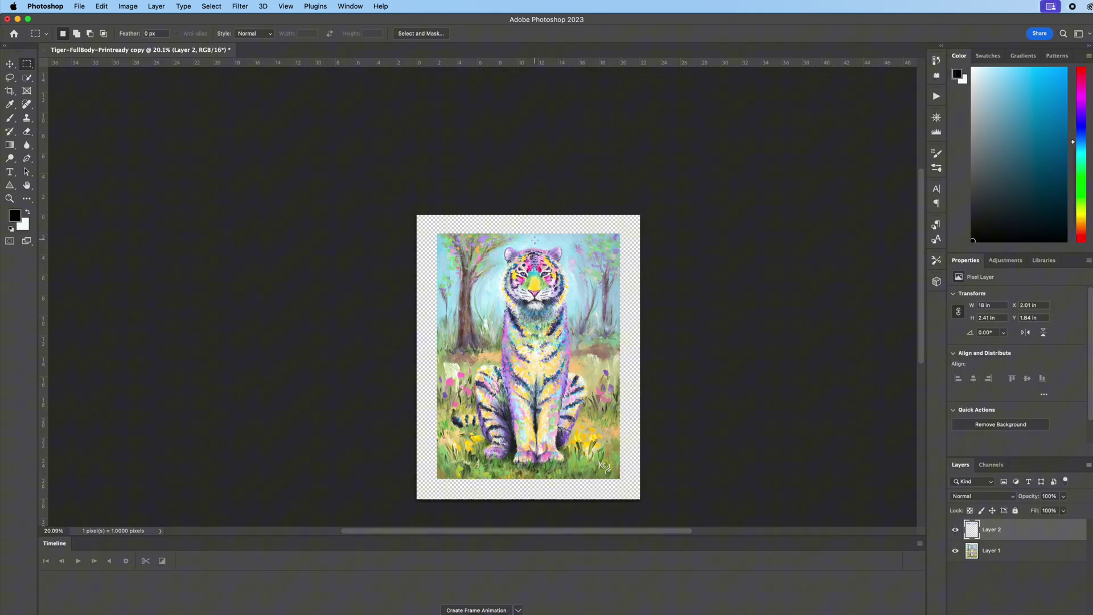
Flip the Layer 2 strip upward above the painting's top edge
click(10, 63)
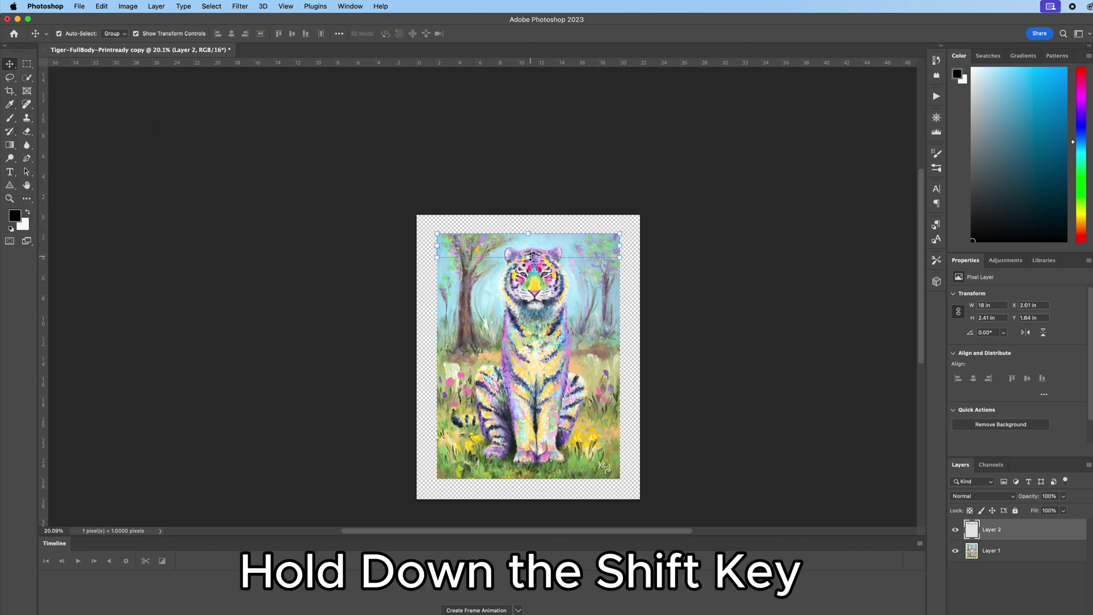
drag(530, 257, 529, 234)
scroll(553, 230, up, 5)
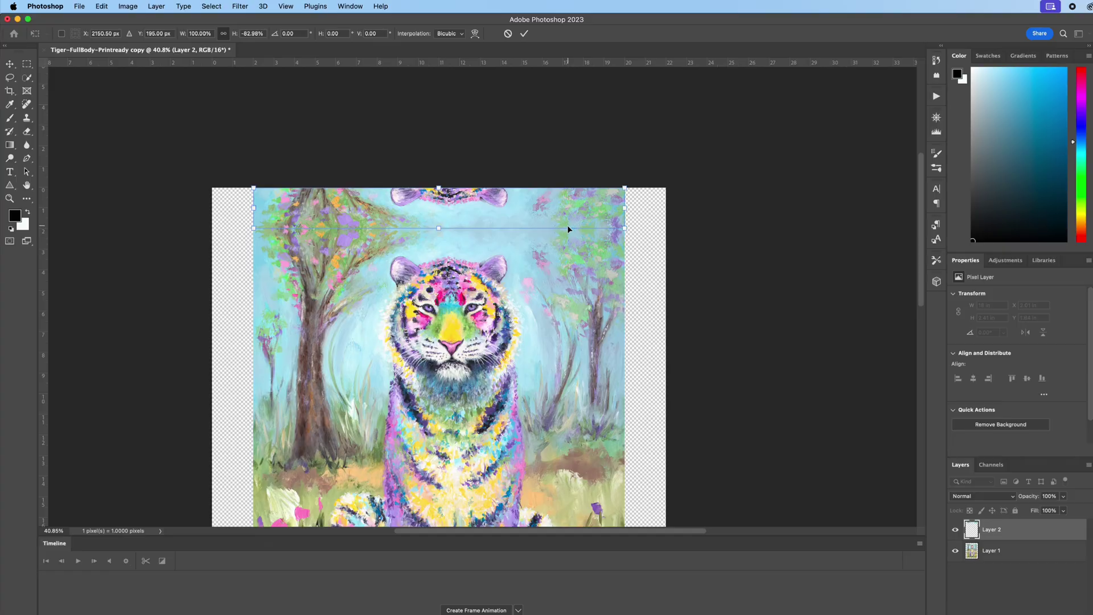
Zoom in on the flipped strip's seam and commit the transform
click(292, 6)
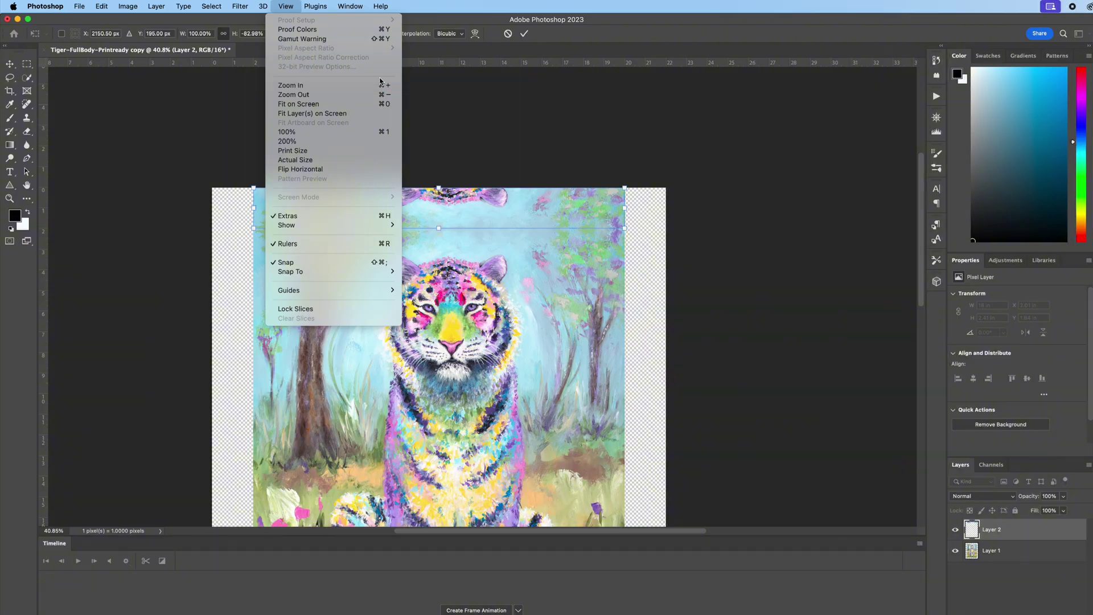
click(550, 172)
scroll(550, 193, up, 3)
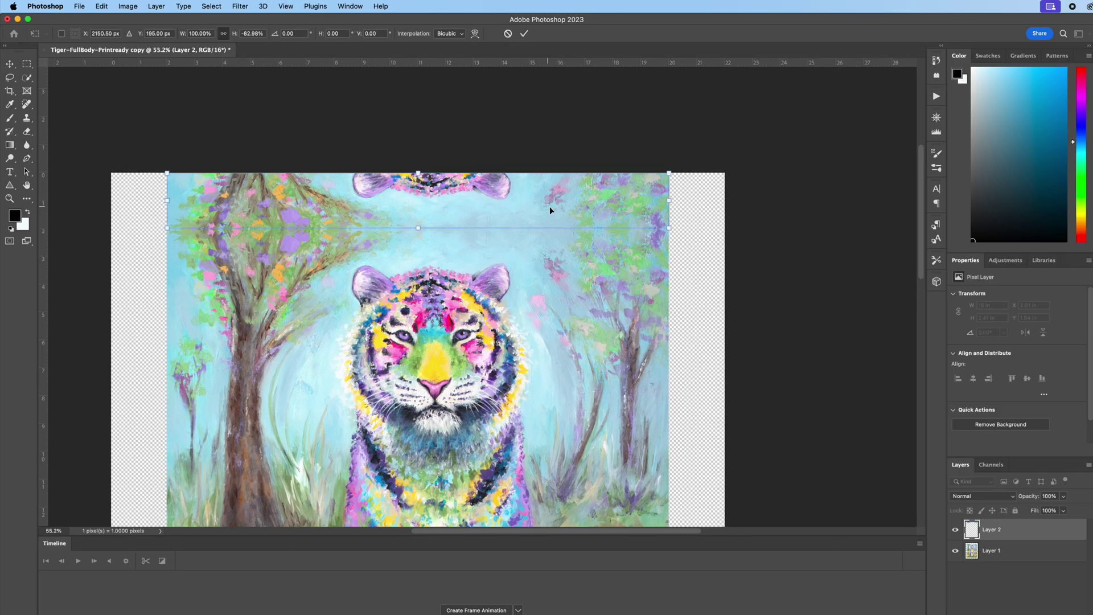
scroll(549, 210, up, 4)
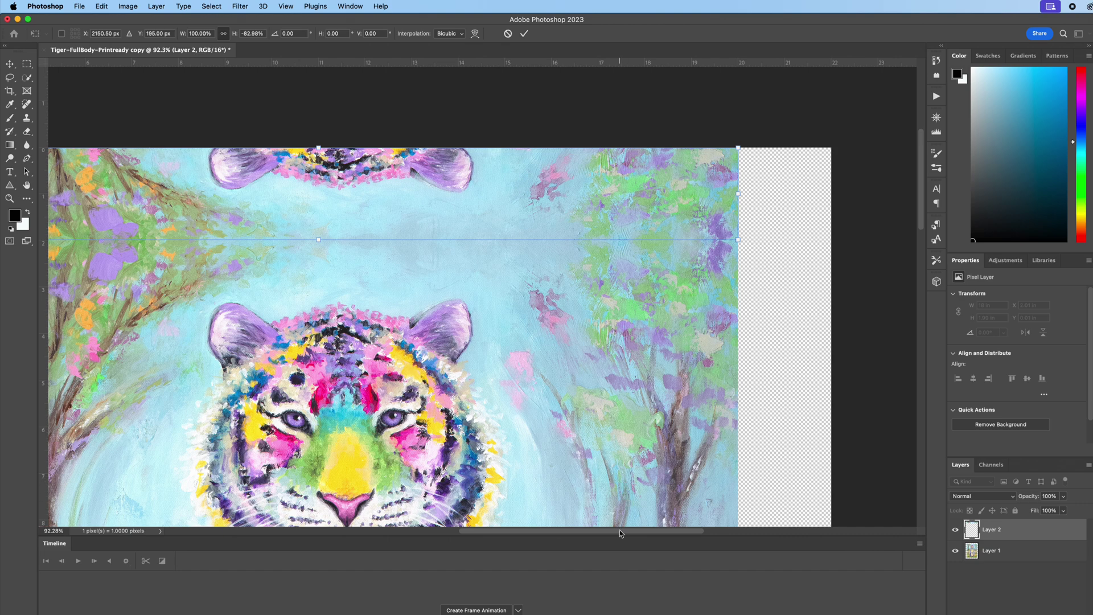
scroll(664, 193, right, 4)
scroll(664, 196, up, 3)
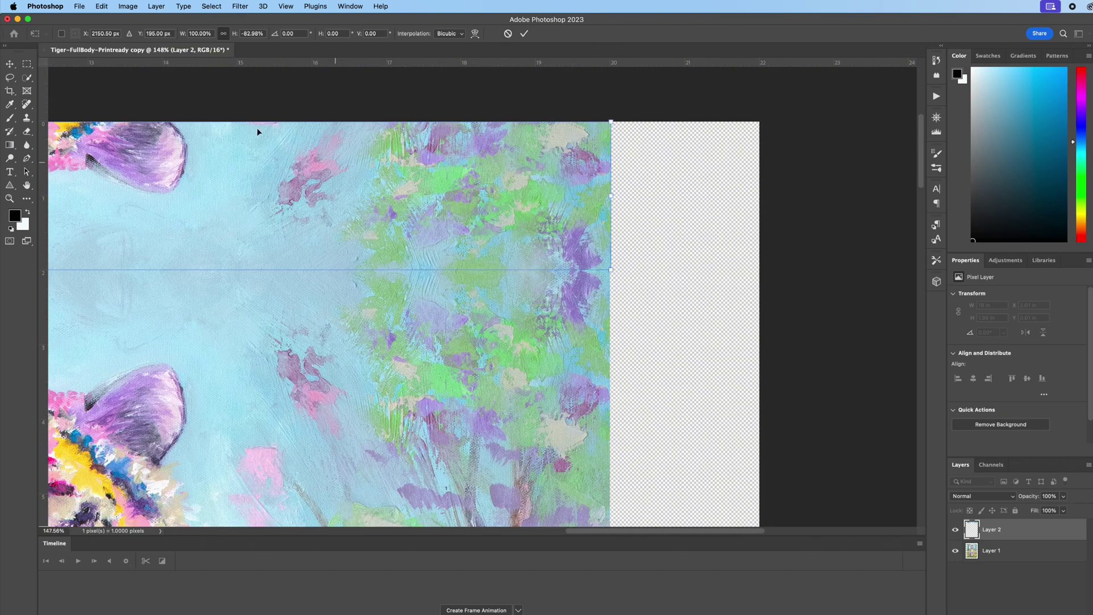
click(27, 63)
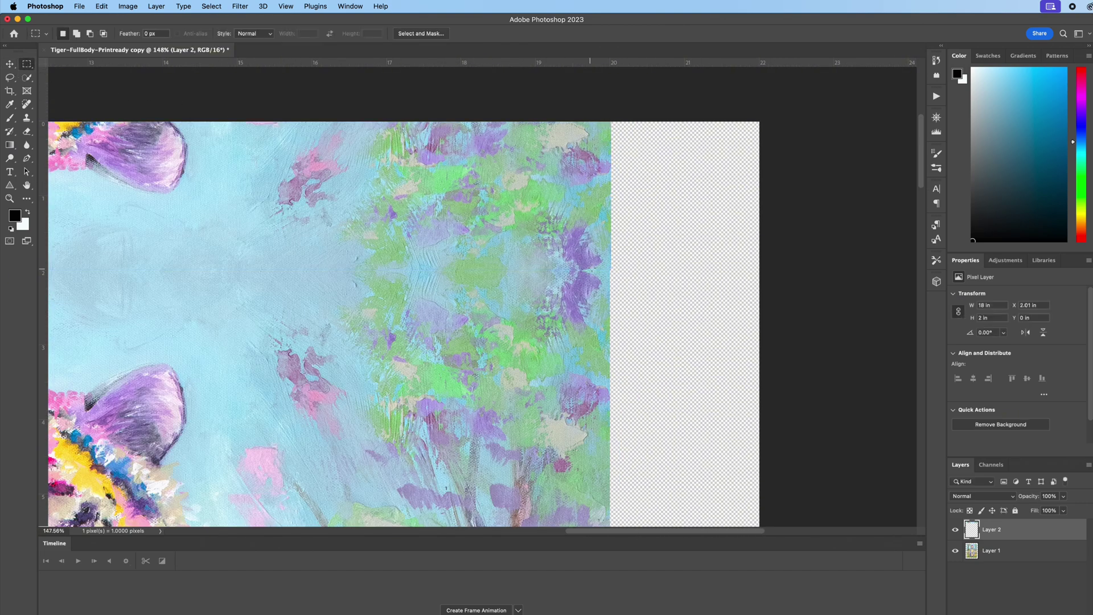
scroll(592, 268, up, 4)
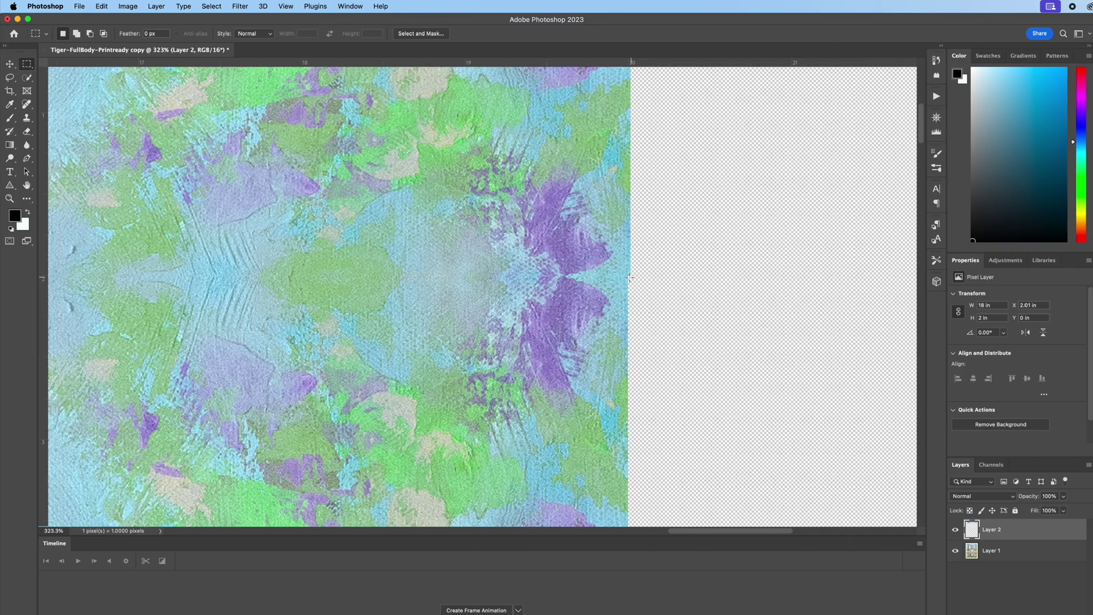
Switch between the Move and Rectangular Marquee tools to check the strip's placement
click(10, 65)
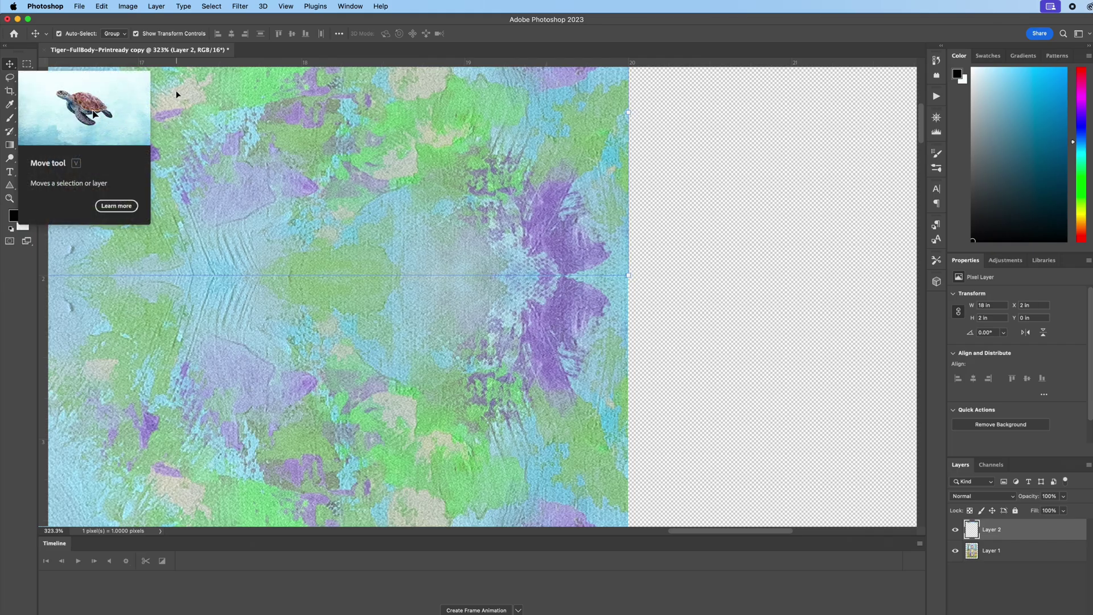
click(25, 65)
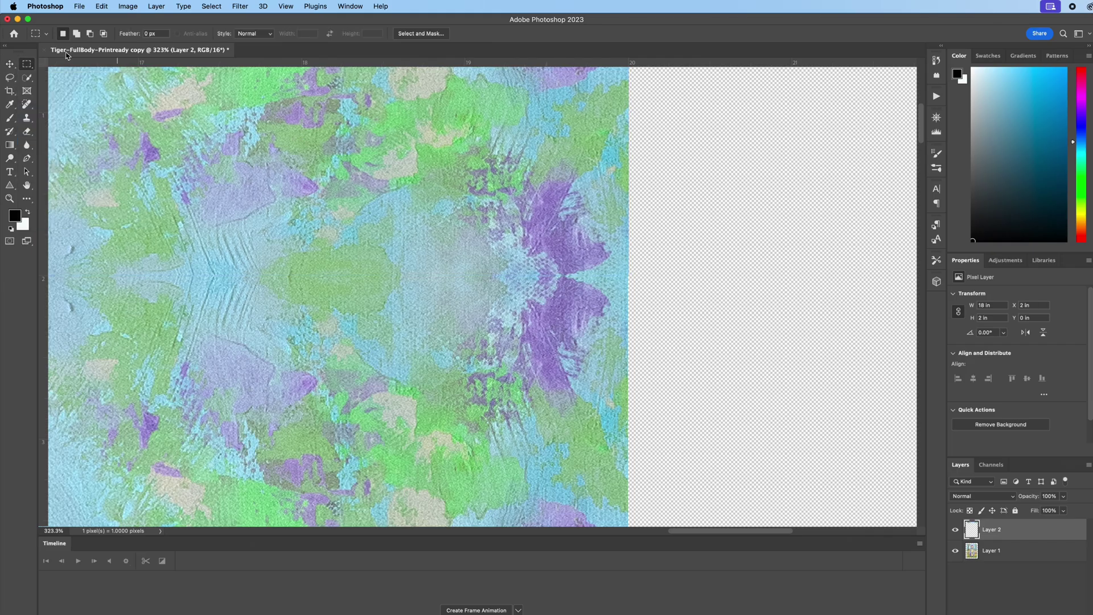
click(16, 65)
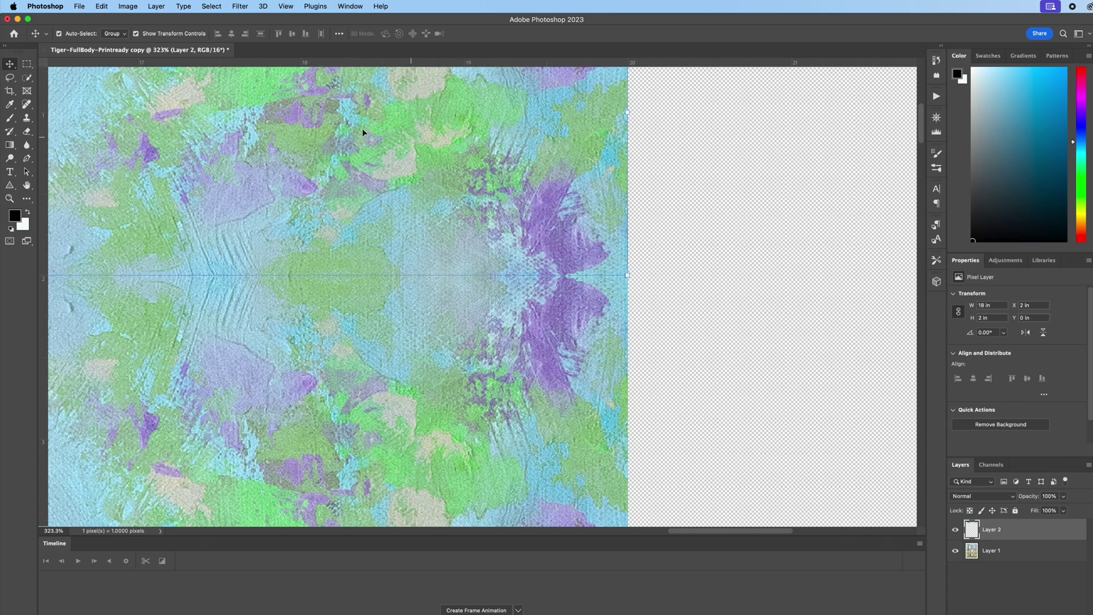
click(27, 64)
scroll(613, 212, down, 10)
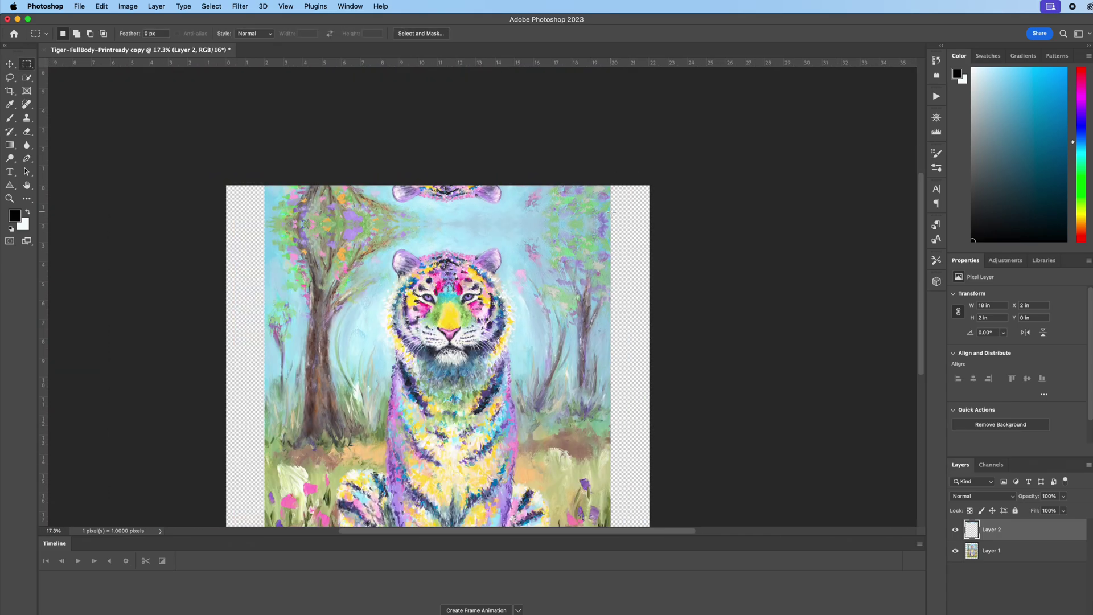
scroll(612, 212, up, 1)
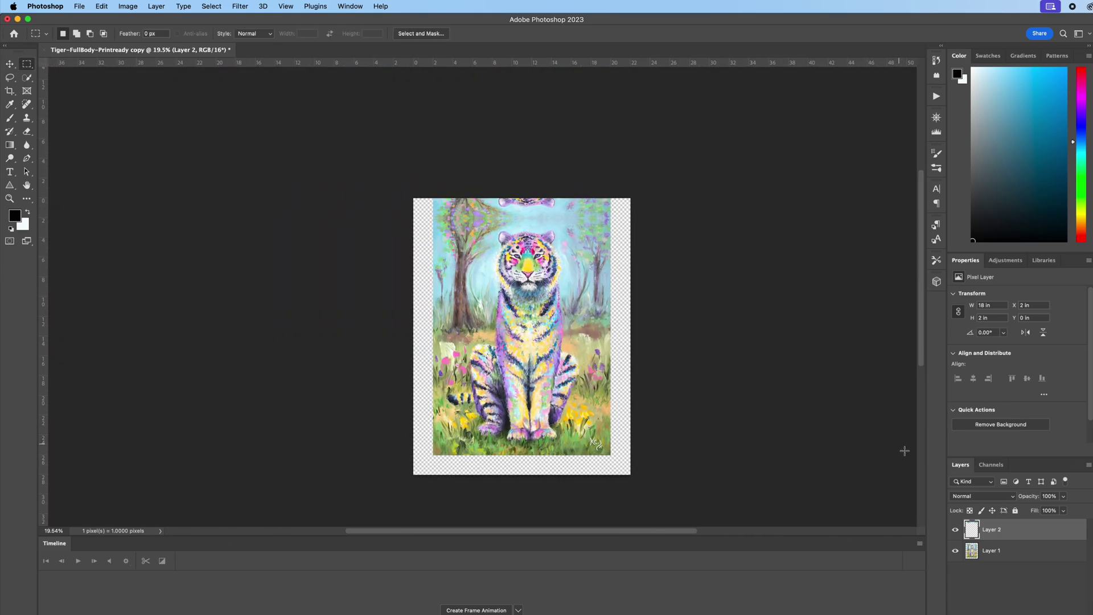
Copy a strip from Layer 1's bottom grass edge onto a new layer
click(1005, 552)
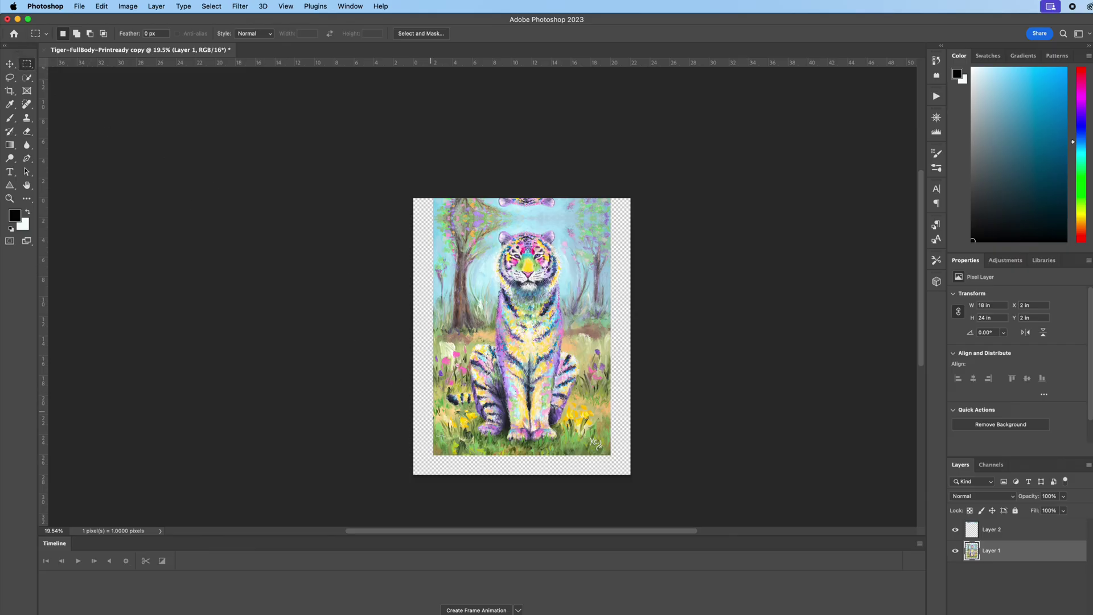
scroll(471, 494, up, 3)
drag(412, 450, 670, 486)
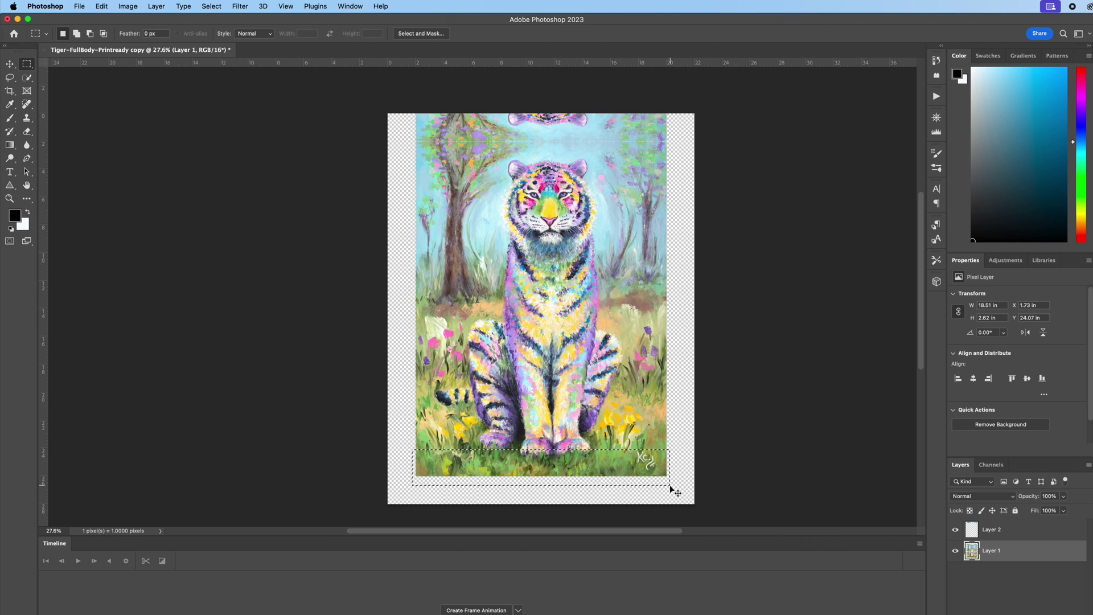
key(super+j)
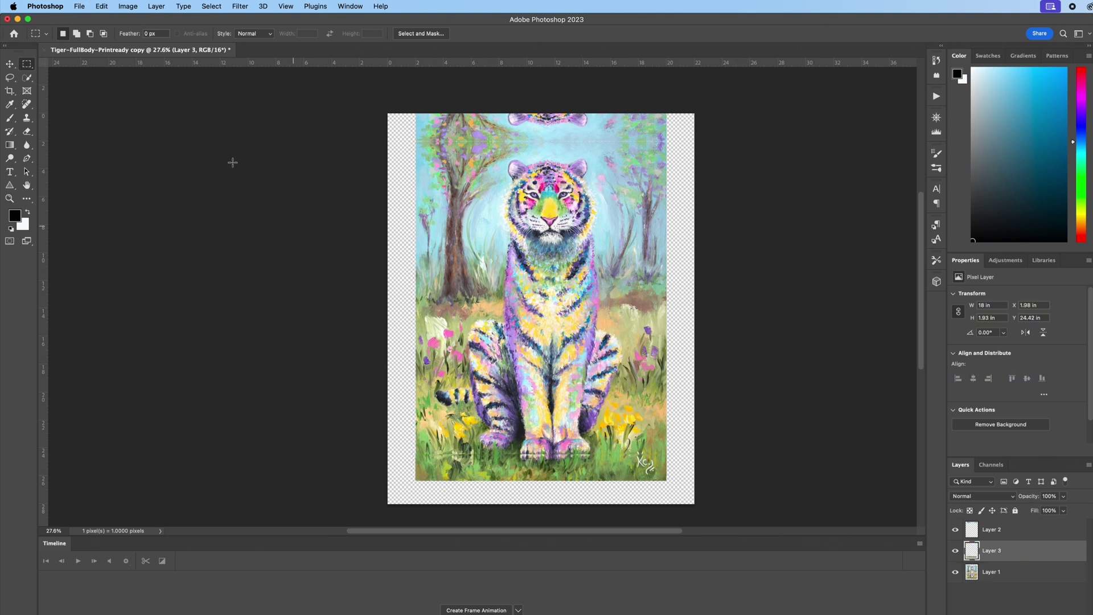
Flip the strip down into the bottom border and commit it
click(10, 64)
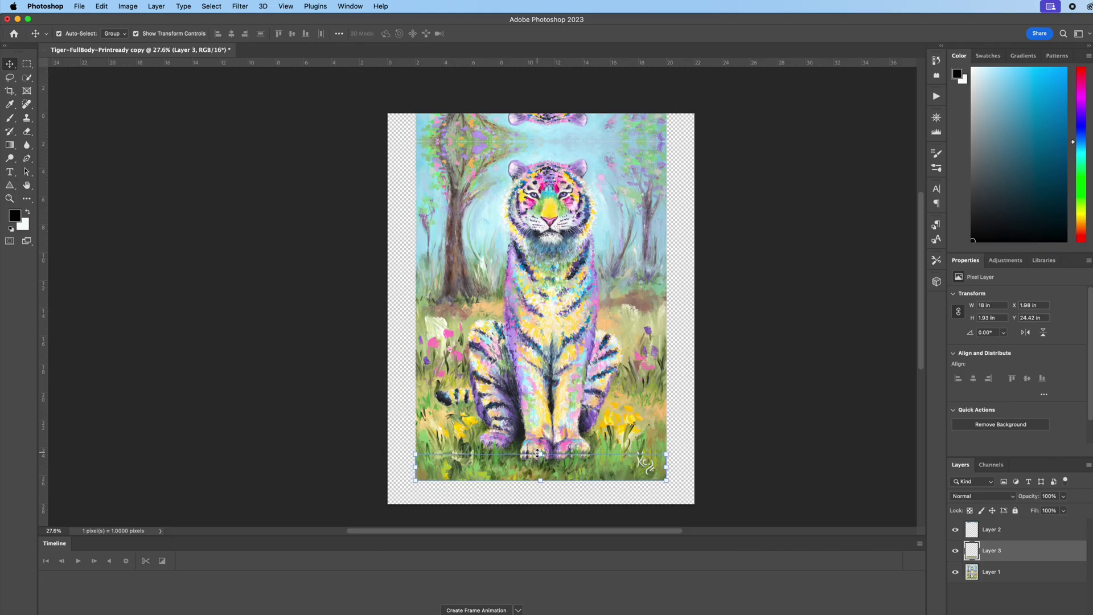
mouse_move(540, 453)
mouse_down()
mouse_move(543, 494)
mouse_move(543, 473)
mouse_up()
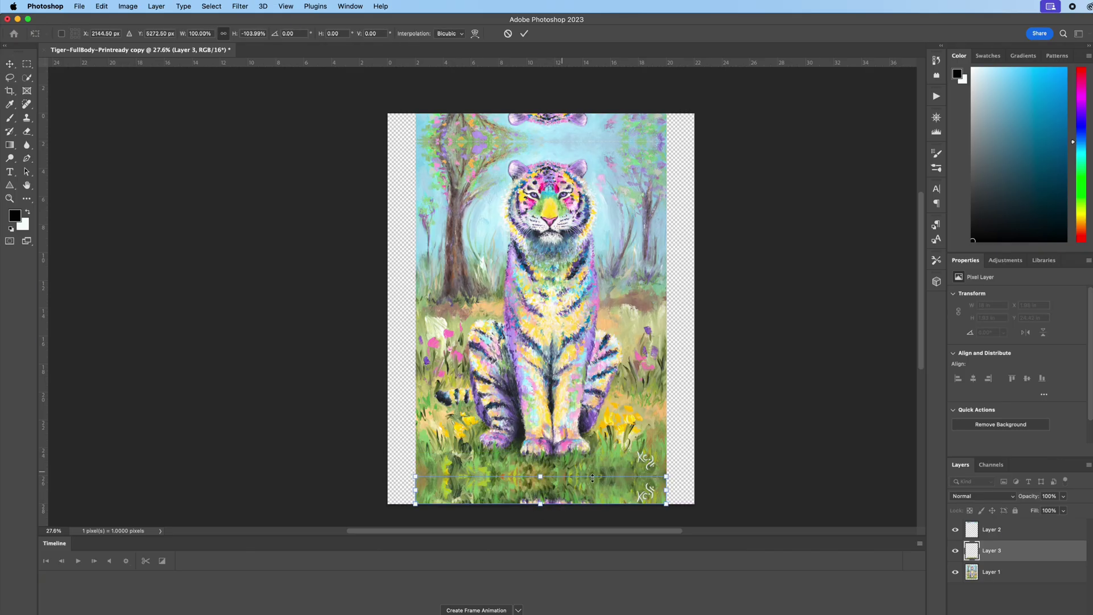
scroll(661, 479, up, 4)
scroll(661, 483, up, 10)
key(Return)
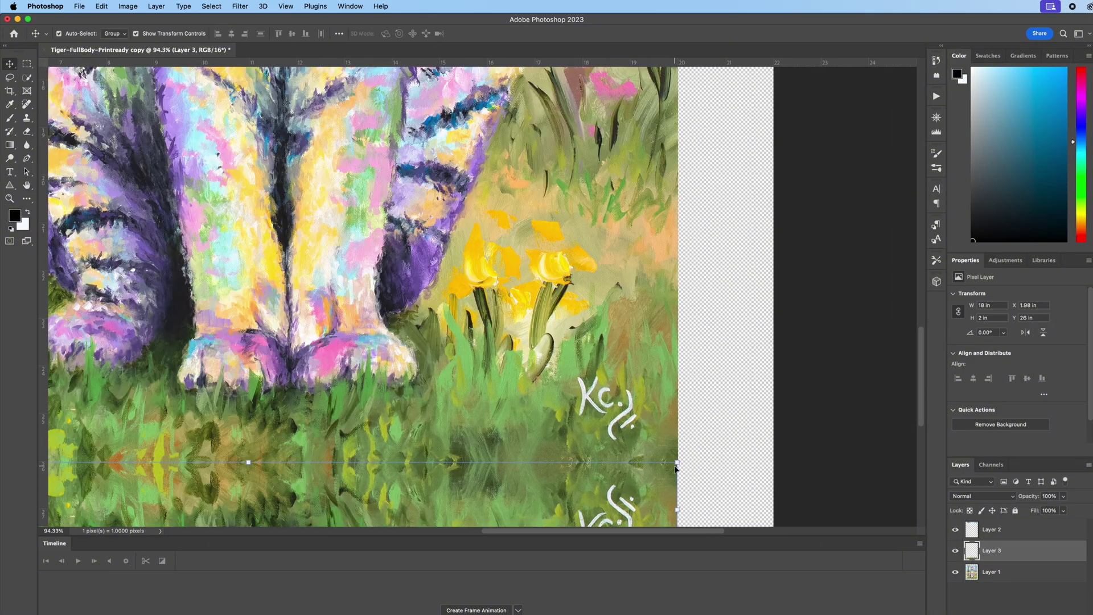
click(30, 62)
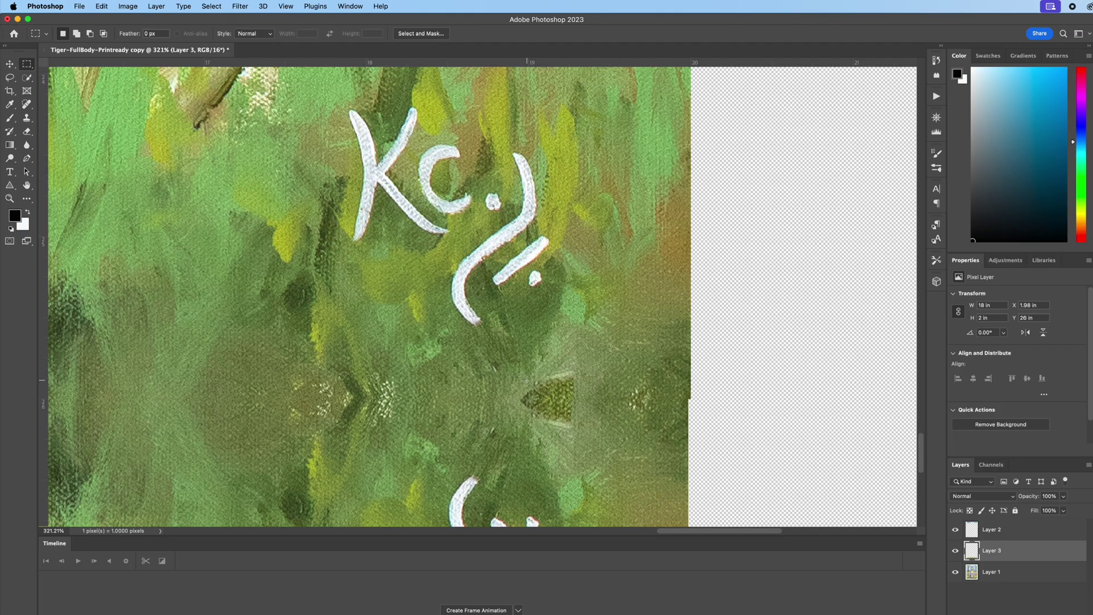
click(11, 62)
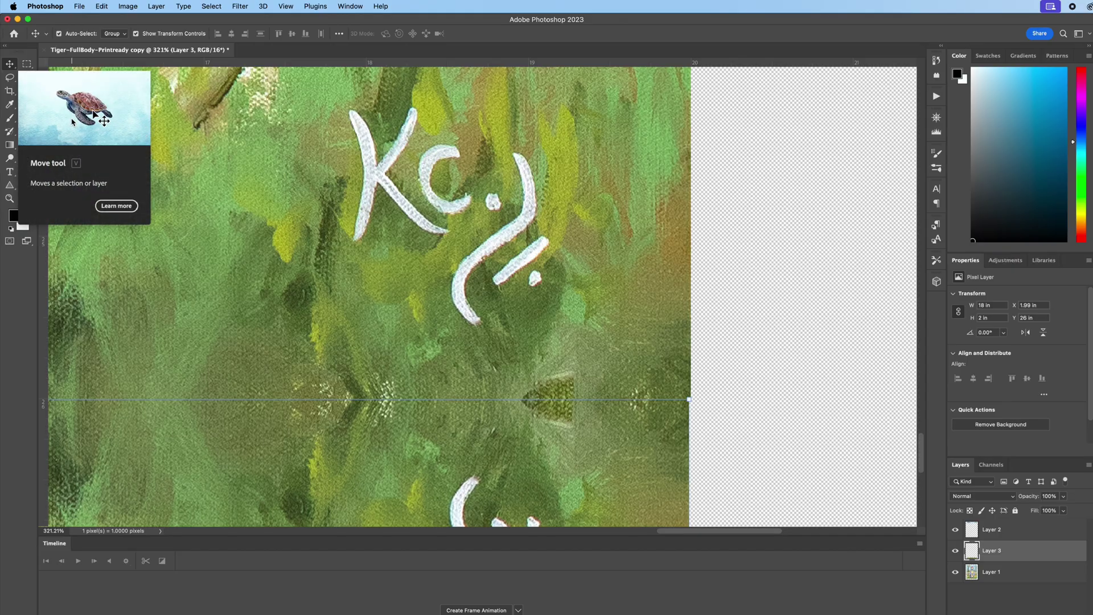
click(26, 64)
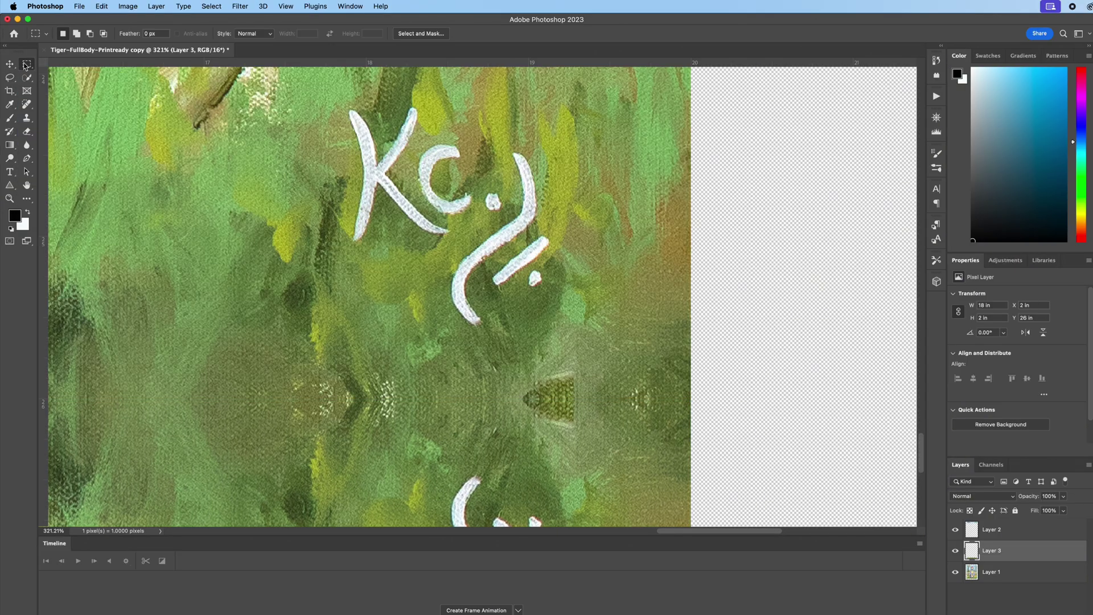
Move Layers 3 and 2 below Layer 1, then Merge Visible into one layer
key(super+0)
drag(1006, 552, 1007, 581)
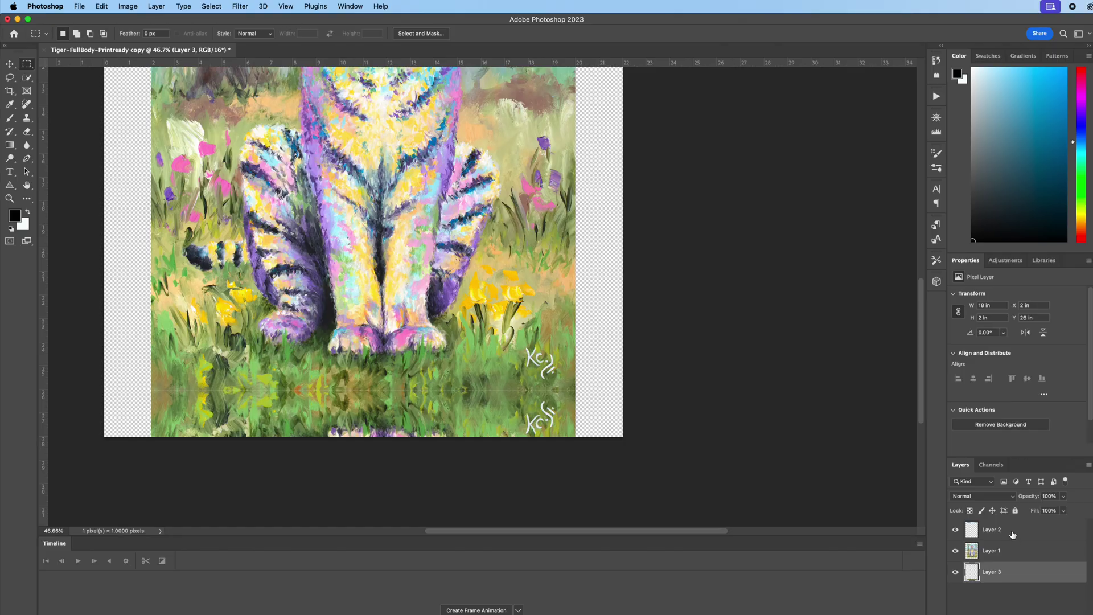
drag(1011, 531, 1003, 582)
right_click(1005, 532)
click(1018, 544)
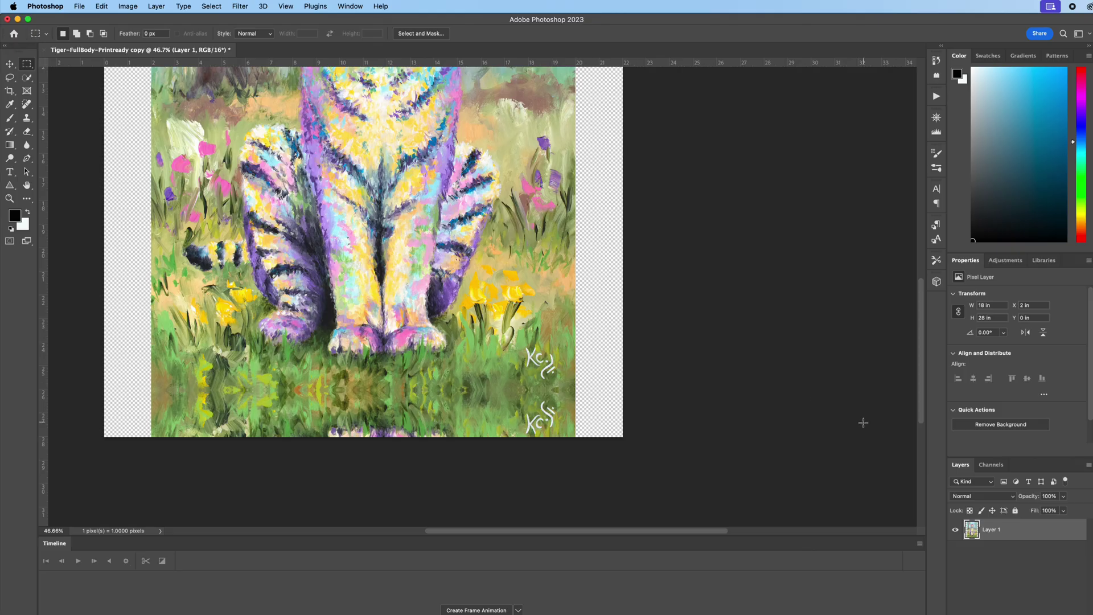
Copy a narrow strip from the painting's right edge onto a new Layer 2
drag(920, 370, 916, 299)
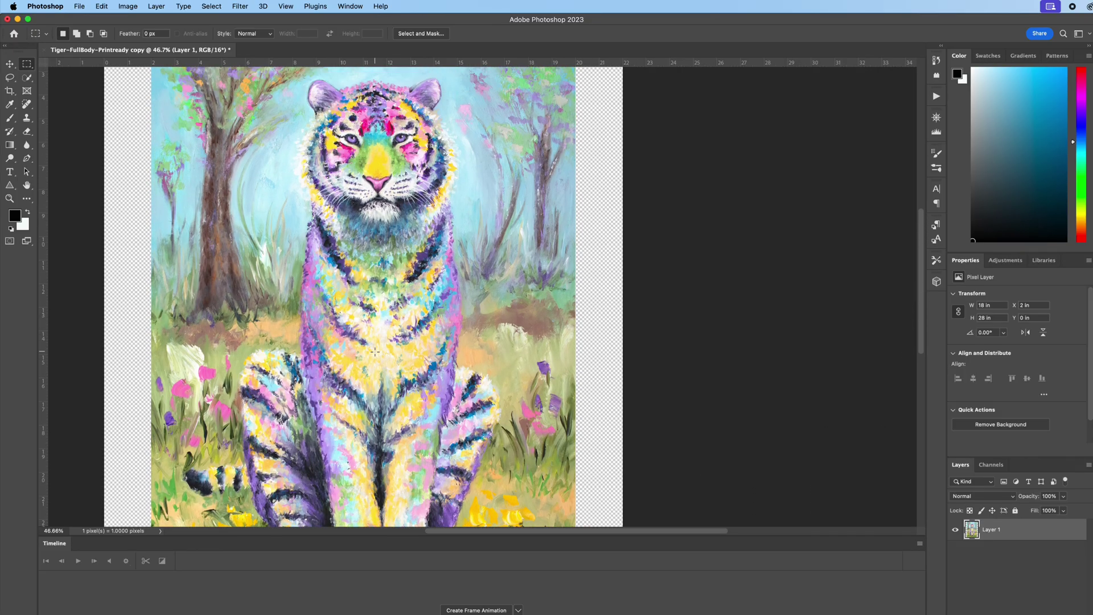
scroll(378, 351, down, 3)
scroll(378, 351, down, 3)
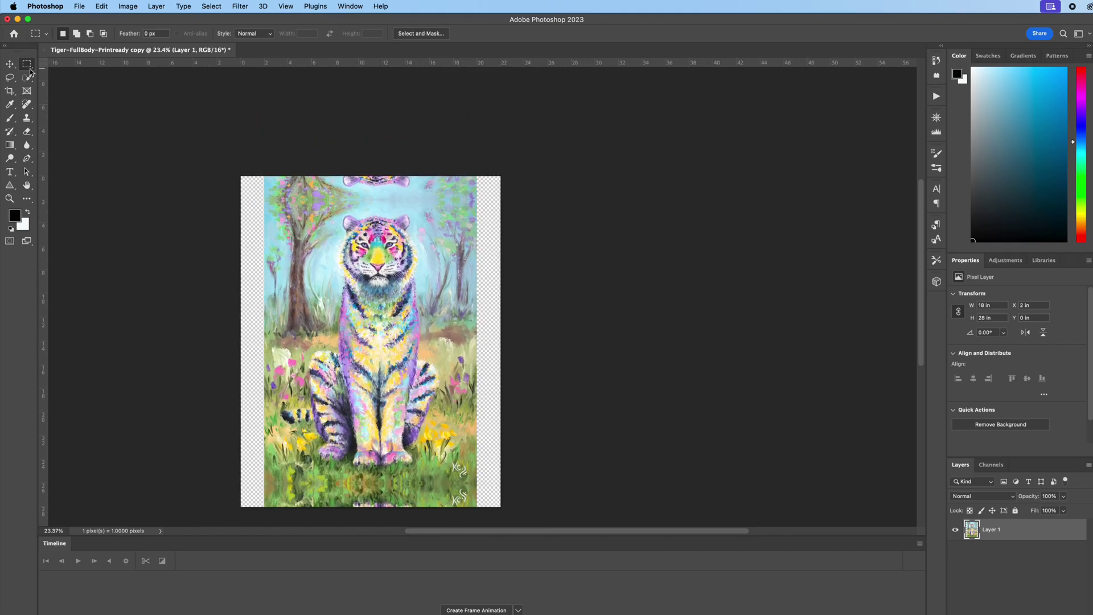
drag(452, 171, 485, 515)
key(super+c)
key(super+v)
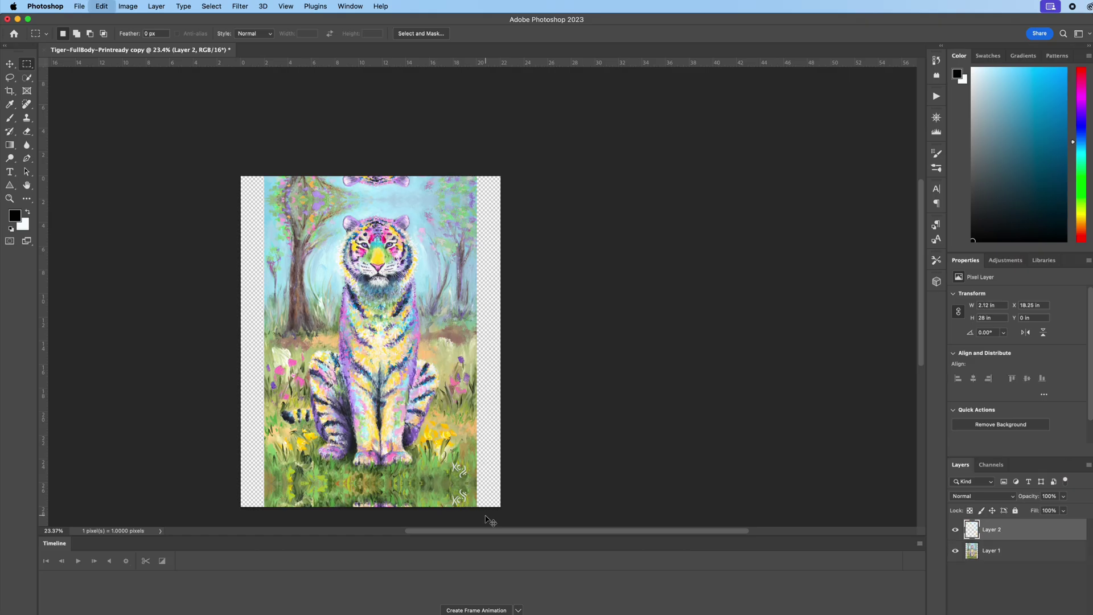
Flip the strip horizontally into the right border and commit it
click(10, 64)
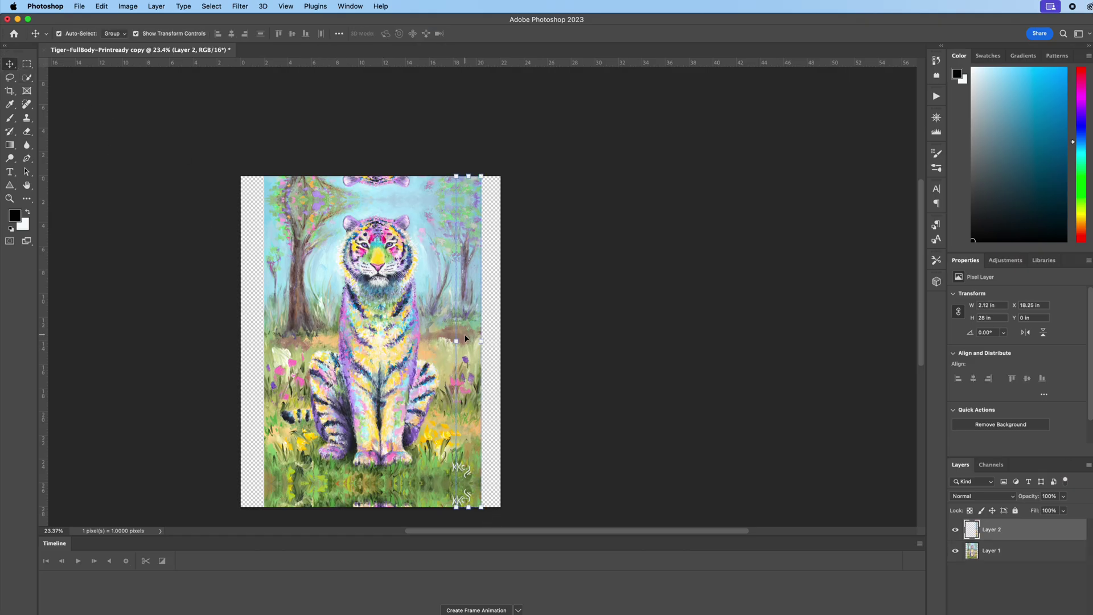
mouse_move(457, 341)
mouse_down()
mouse_move(493, 340)
mouse_move(476, 336)
mouse_up()
scroll(476, 337, up, 1)
key(Return)
scroll(476, 336, up, 3)
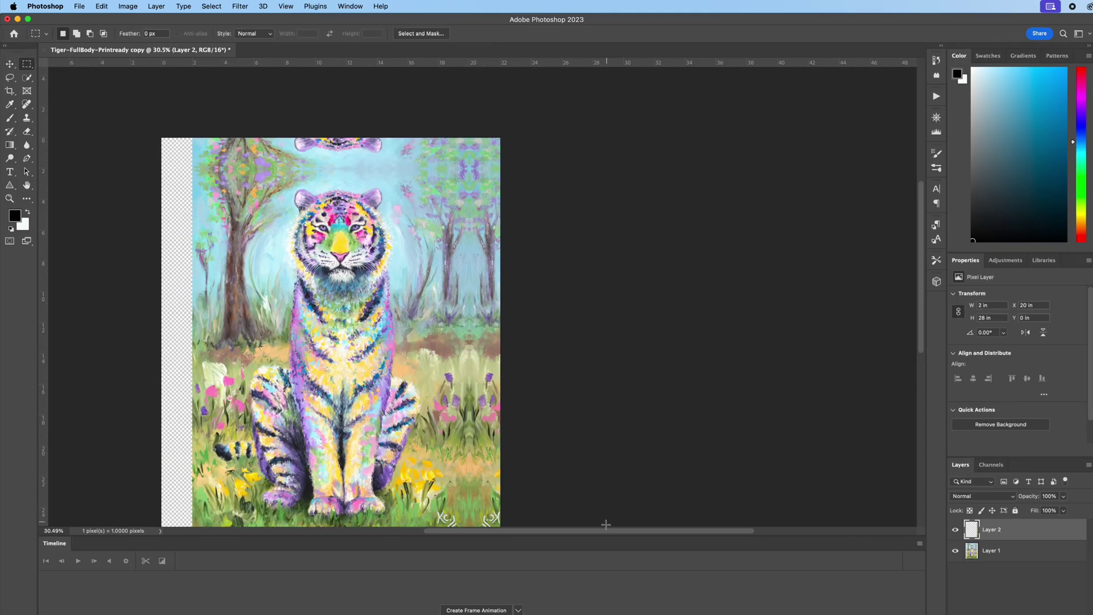
drag(610, 530, 546, 532)
scroll(546, 532, down, 1)
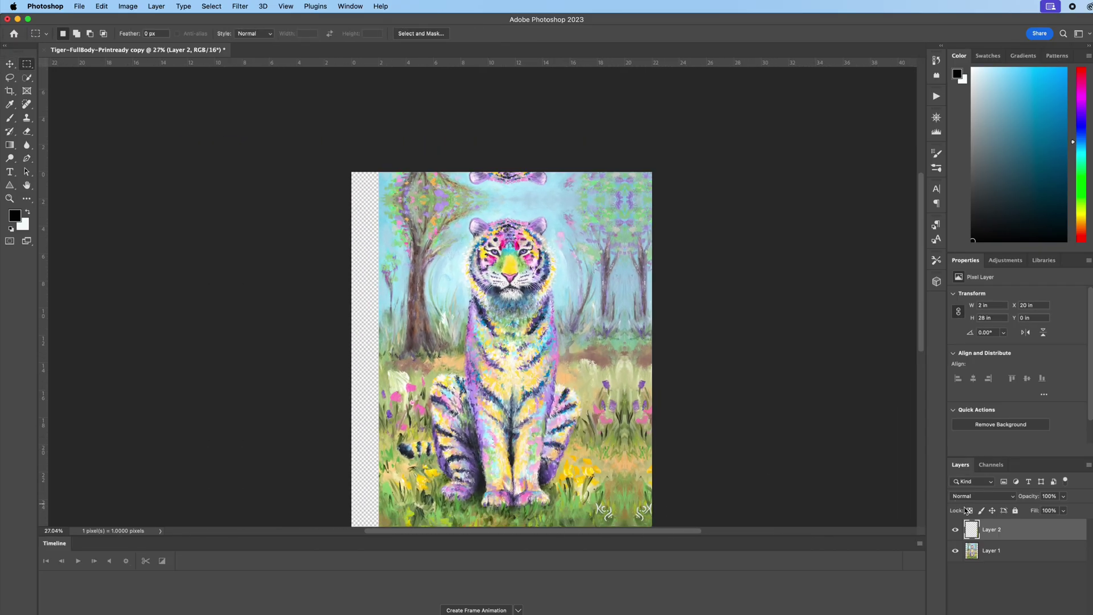
Select Layer 1 and marquee a thin full-height strip down its left edge
click(1003, 550)
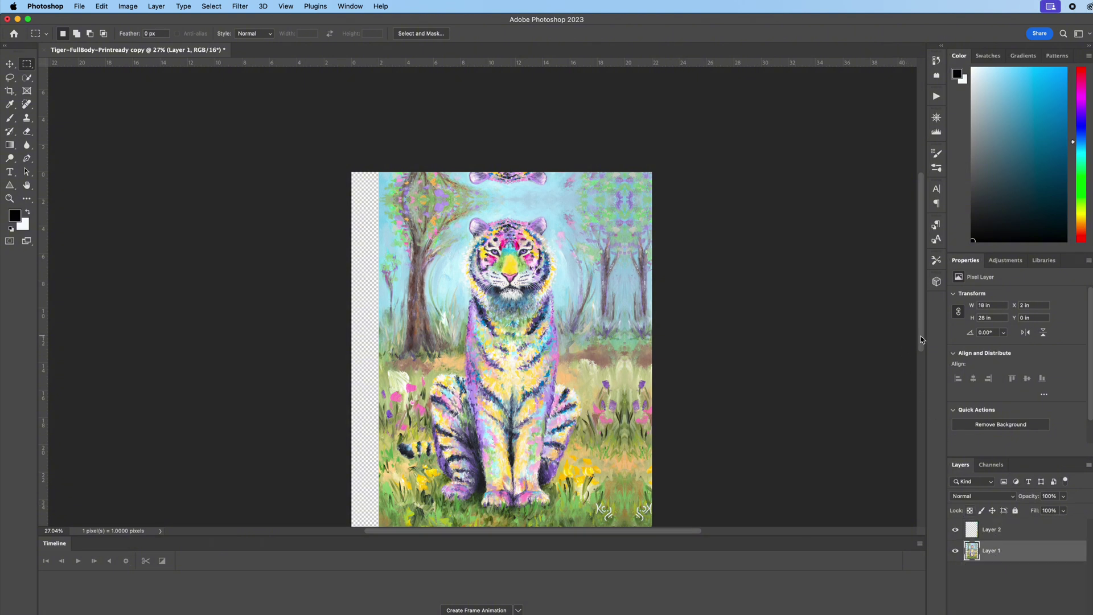
scroll(905, 342, down, 3)
scroll(416, 145, up, 1)
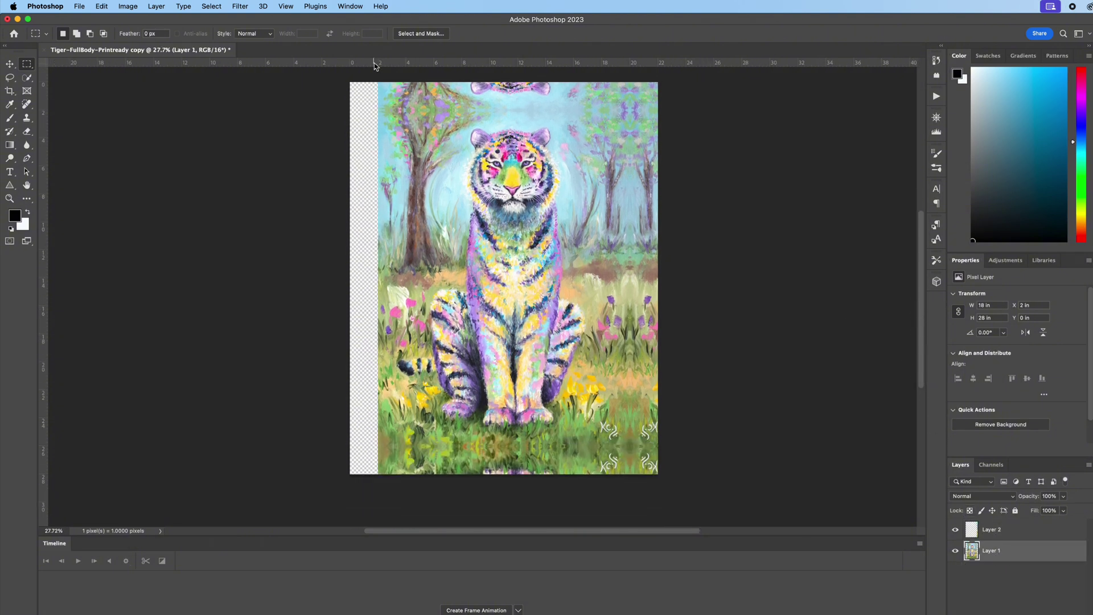
drag(378, 82, 407, 484)
Duplicate the left-edge strip with Cmd+J and flip it horizontally into the left border
key(super+j)
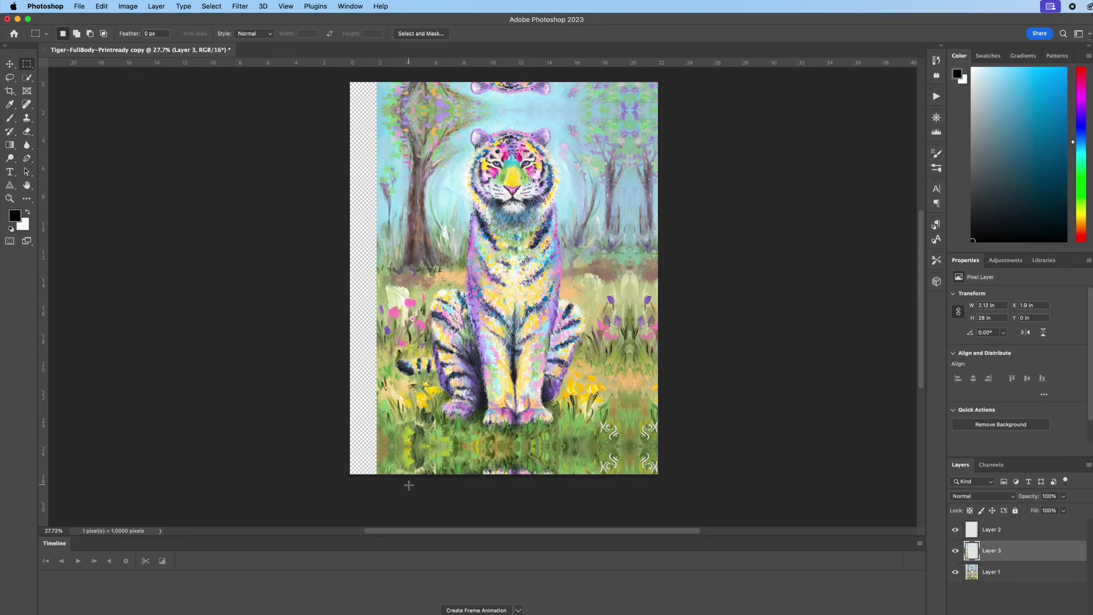
click(10, 64)
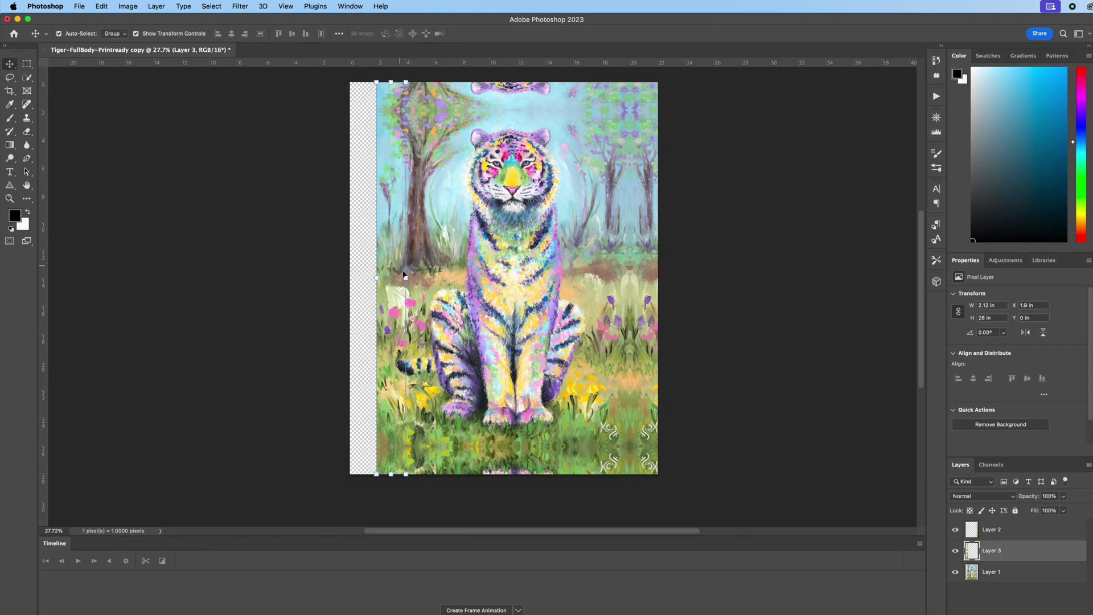
drag(404, 276, 370, 255)
key(Return)
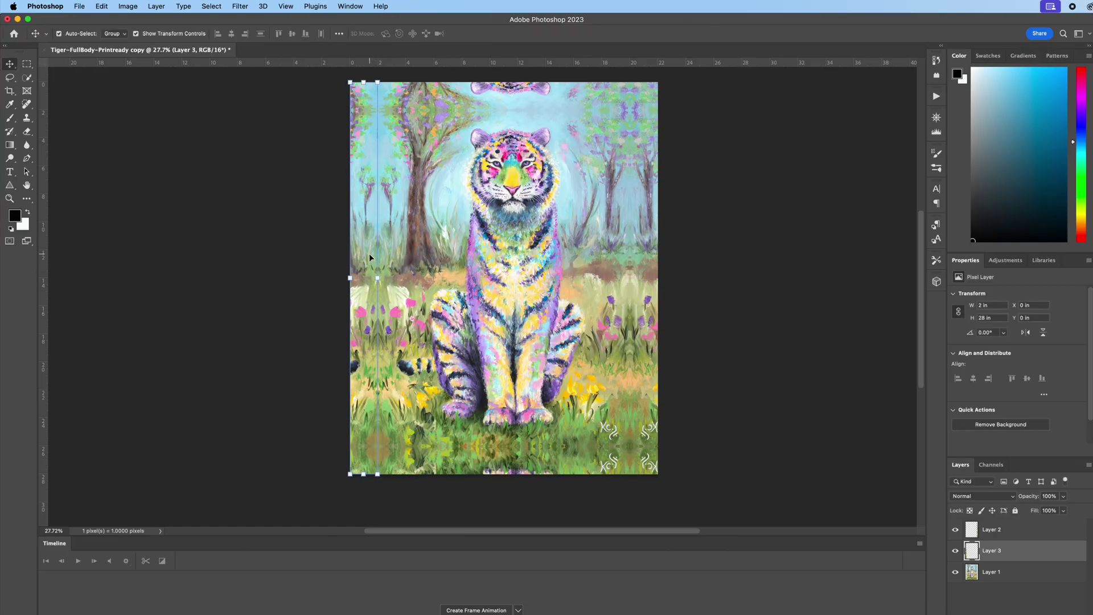
key(m)
scroll(370, 257, up, 5)
scroll(387, 273, down, 5)
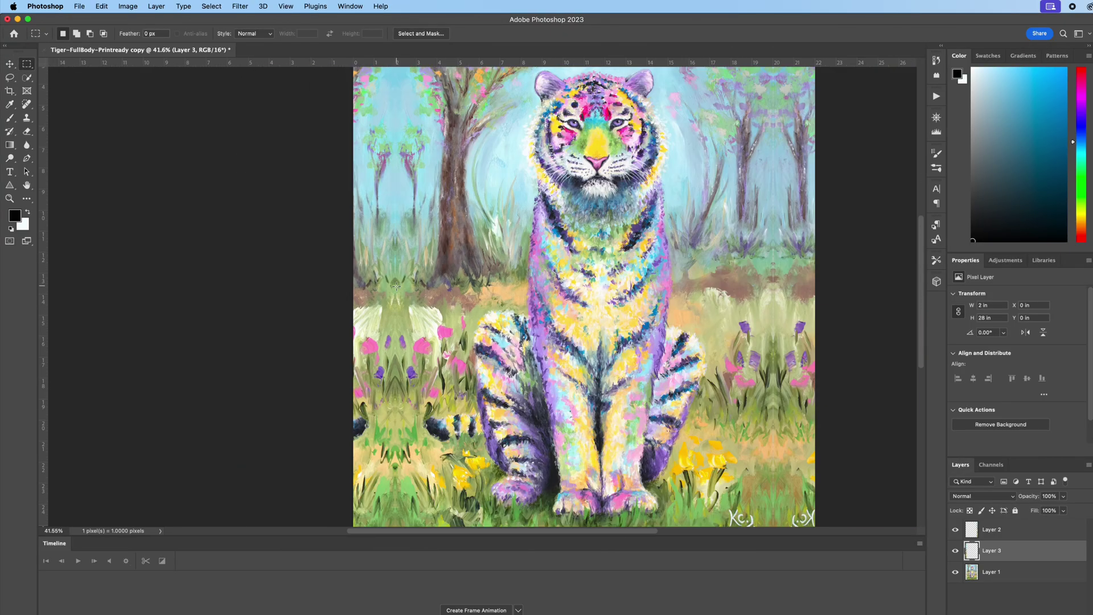
scroll(396, 285, down, 2)
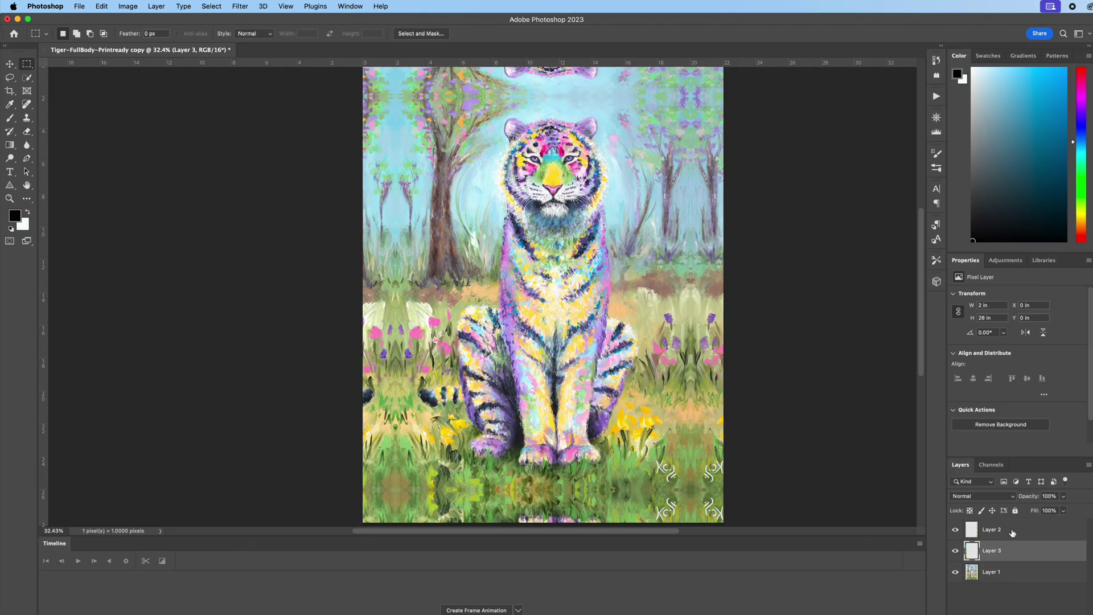
Move Layers 2 and 3 below Layer 1 and Merge Visible into one full-canvas layer
drag(1012, 532, 1010, 589)
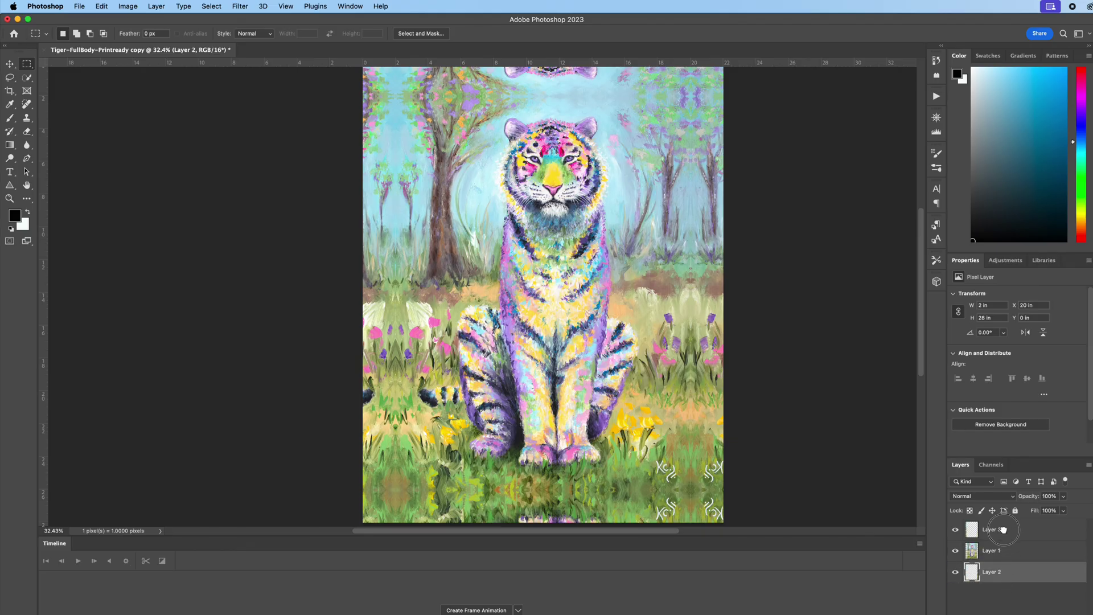
drag(1003, 530, 1001, 567)
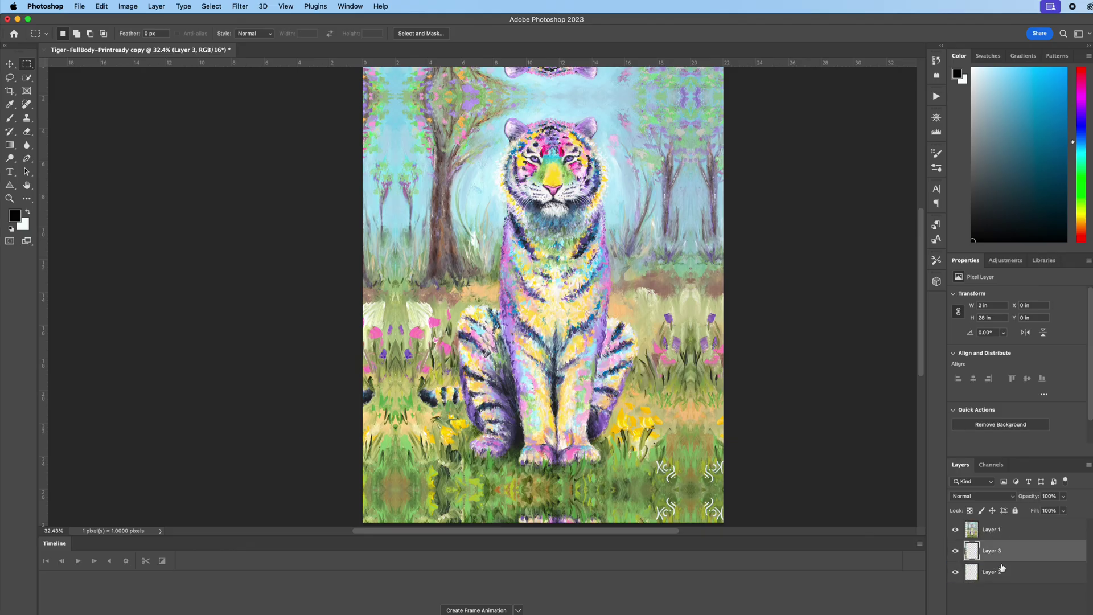
right_click(1002, 531)
click(1015, 539)
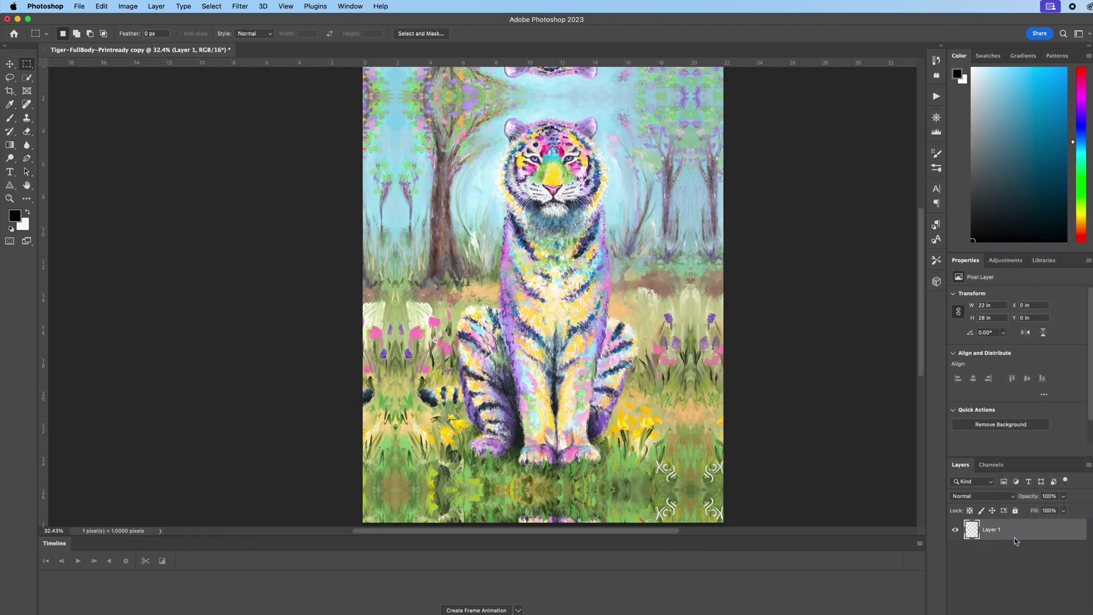
scroll(533, 237, down, 2)
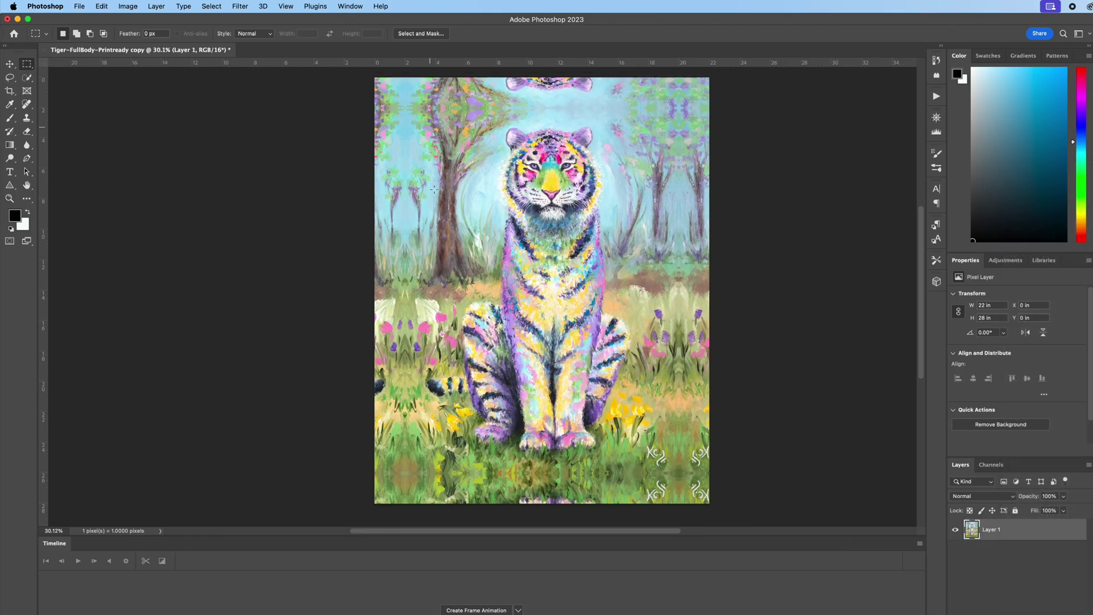
scroll(697, 444, down, 2)
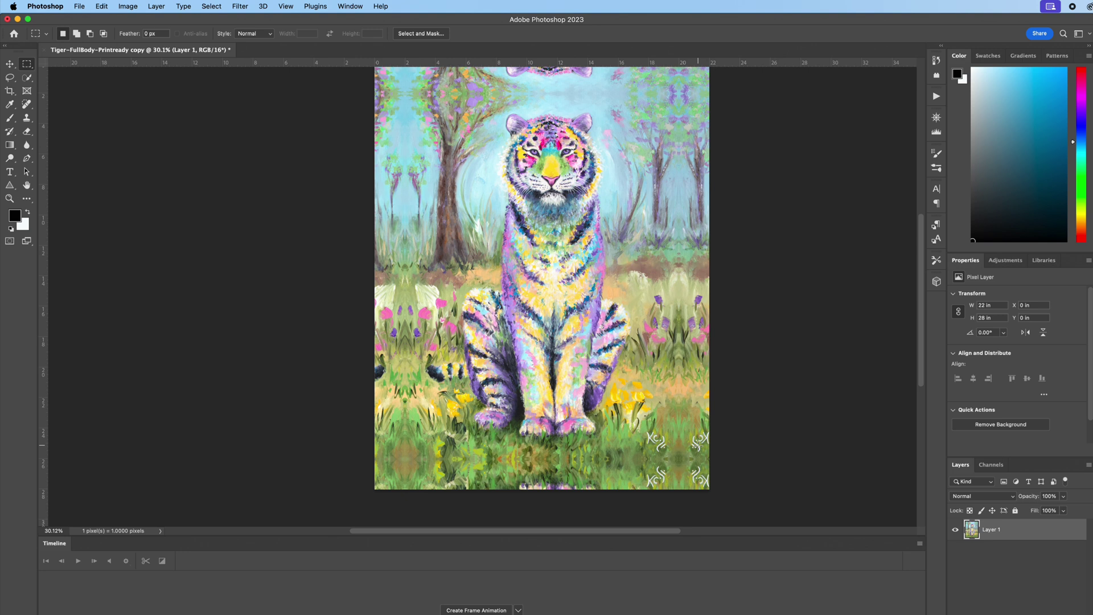
scroll(700, 447, up, 2)
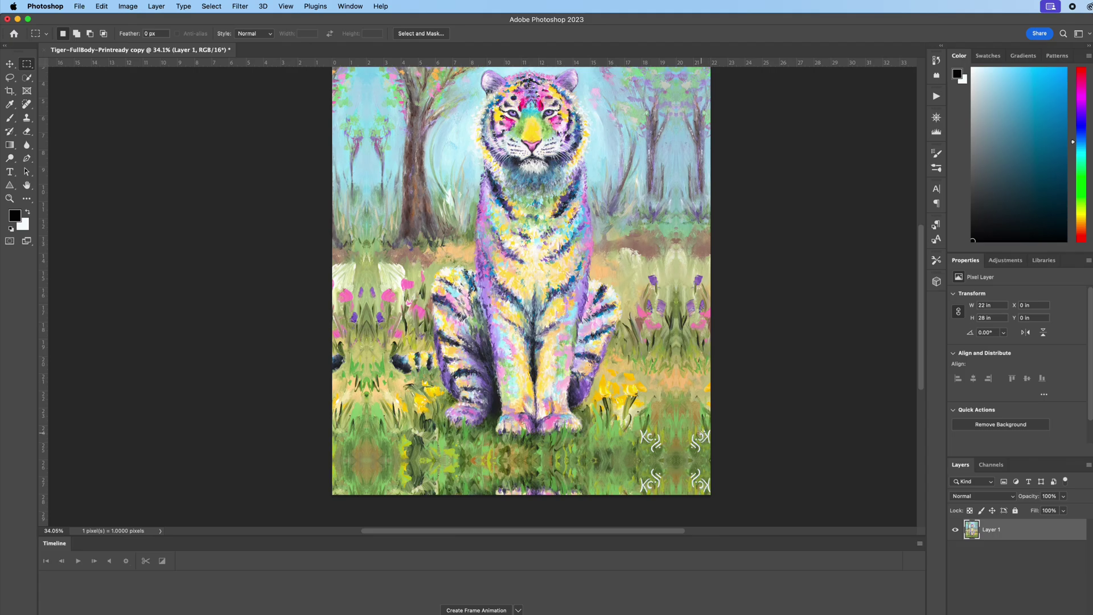
Select the Spot Healing Brush and set its size to 63 px
click(27, 105)
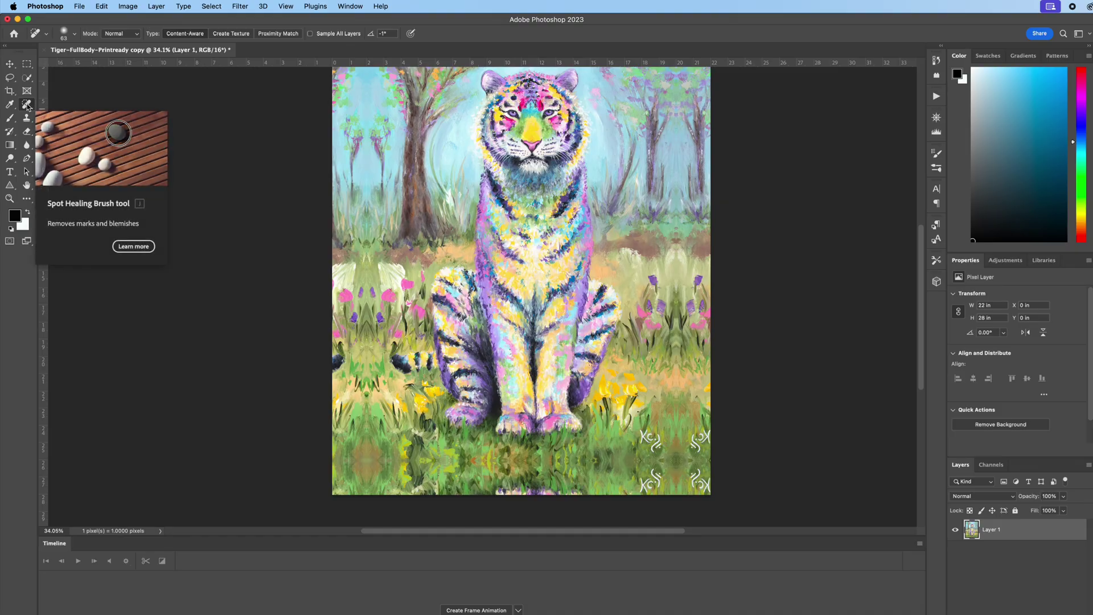
right_click(29, 105)
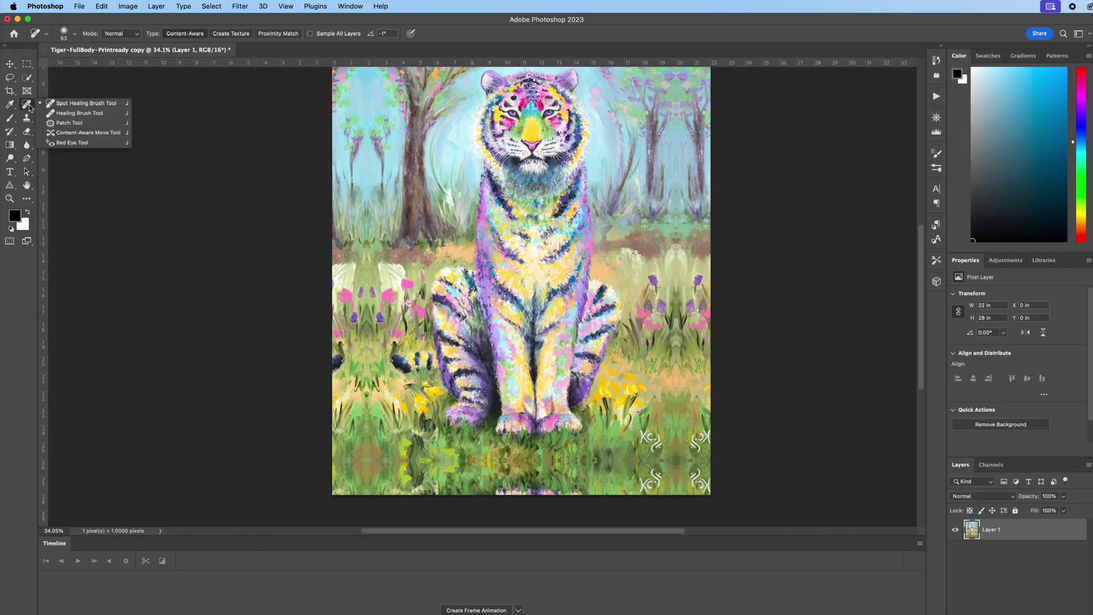
click(83, 103)
click(74, 33)
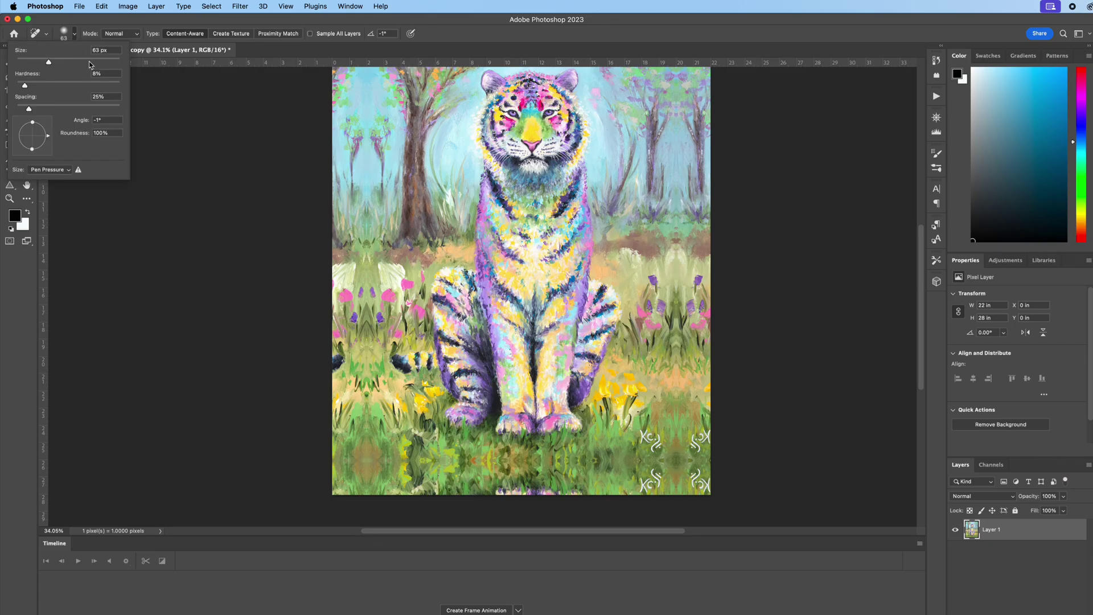
click(195, 116)
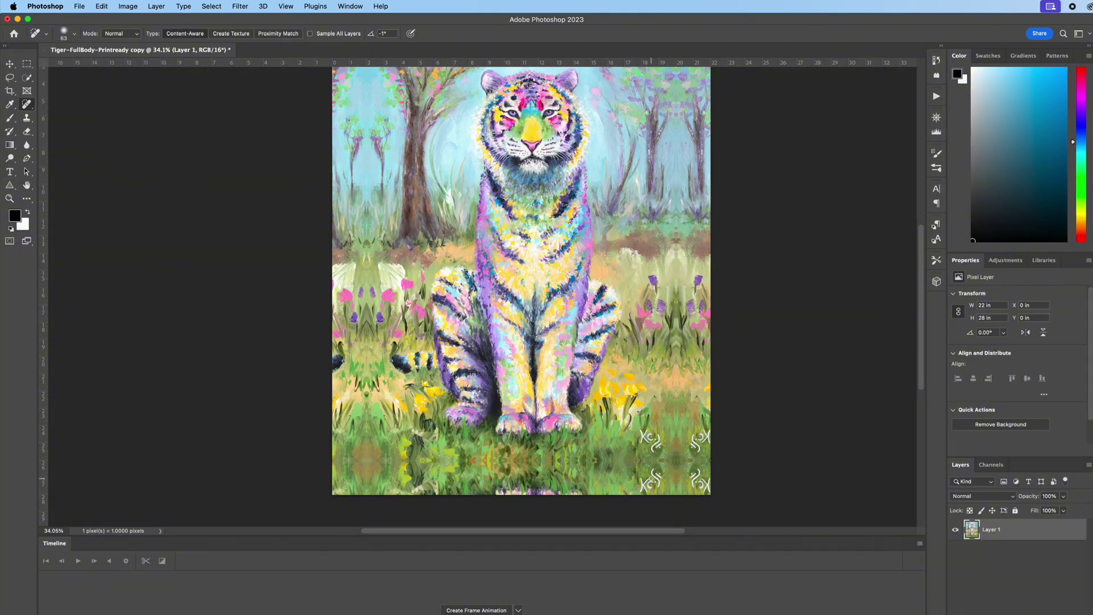
scroll(681, 449, up, 2)
Heal away the mirrored signature along the painting's right edge
drag(705, 425, 717, 439)
mouse_move(718, 452)
mouse_down()
mouse_move(701, 433)
mouse_move(701, 445)
mouse_move(720, 420)
mouse_move(737, 412)
mouse_up()
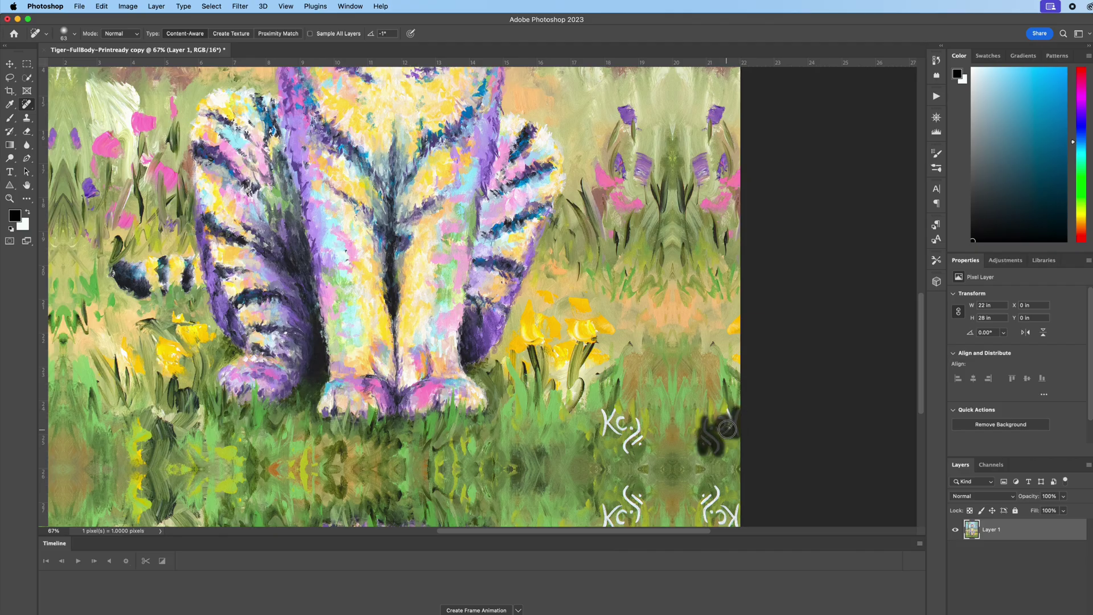
mouse_move(718, 436)
mouse_down()
mouse_move(703, 415)
mouse_move(715, 424)
mouse_move(706, 437)
mouse_move(736, 454)
mouse_up()
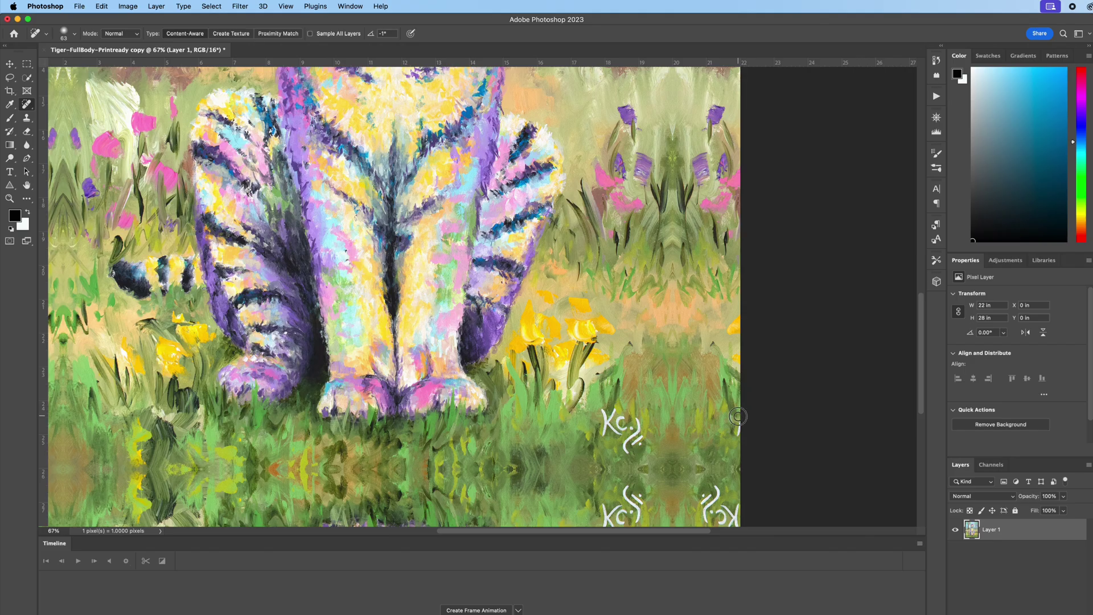
drag(738, 416, 733, 443)
scroll(763, 452, down, 1)
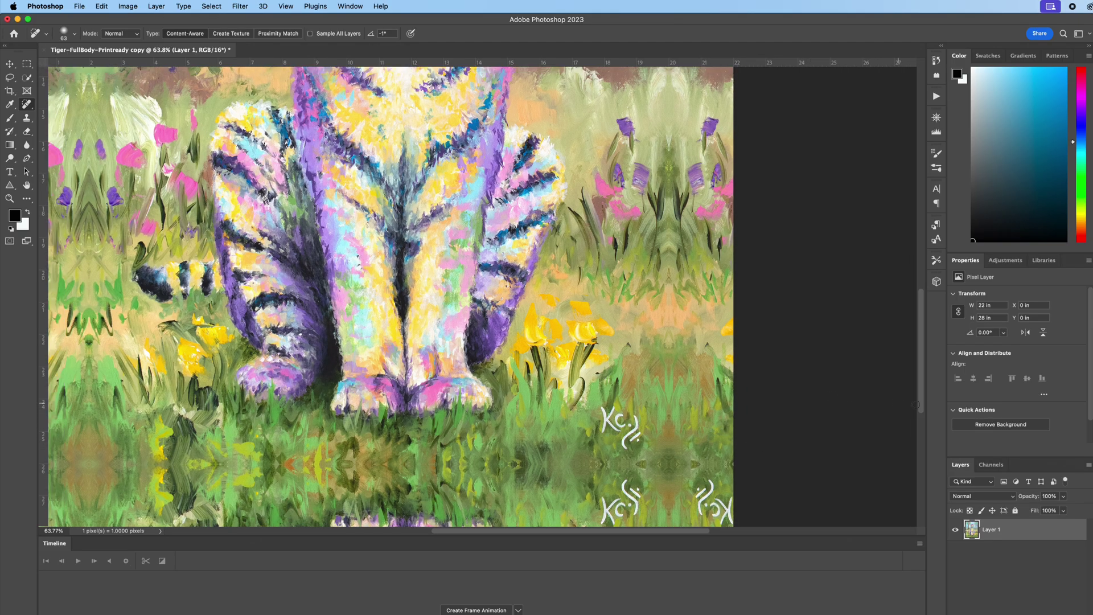
drag(920, 405, 922, 420)
scroll(703, 421, up, 1)
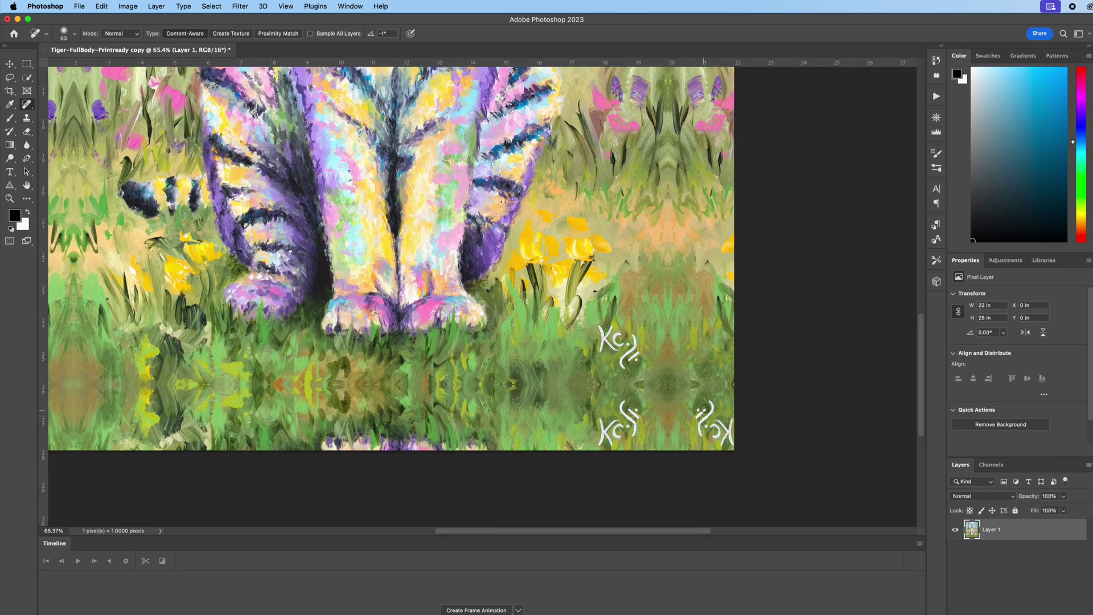
Heal out the remaining reflected signatures in the bottom-right corner
mouse_move(709, 399)
mouse_down()
mouse_move(701, 437)
mouse_move(701, 396)
mouse_move(701, 430)
mouse_move(724, 445)
mouse_move(718, 418)
mouse_move(731, 443)
mouse_move(733, 423)
mouse_move(721, 447)
mouse_move(712, 437)
mouse_move(734, 415)
mouse_move(731, 424)
mouse_up()
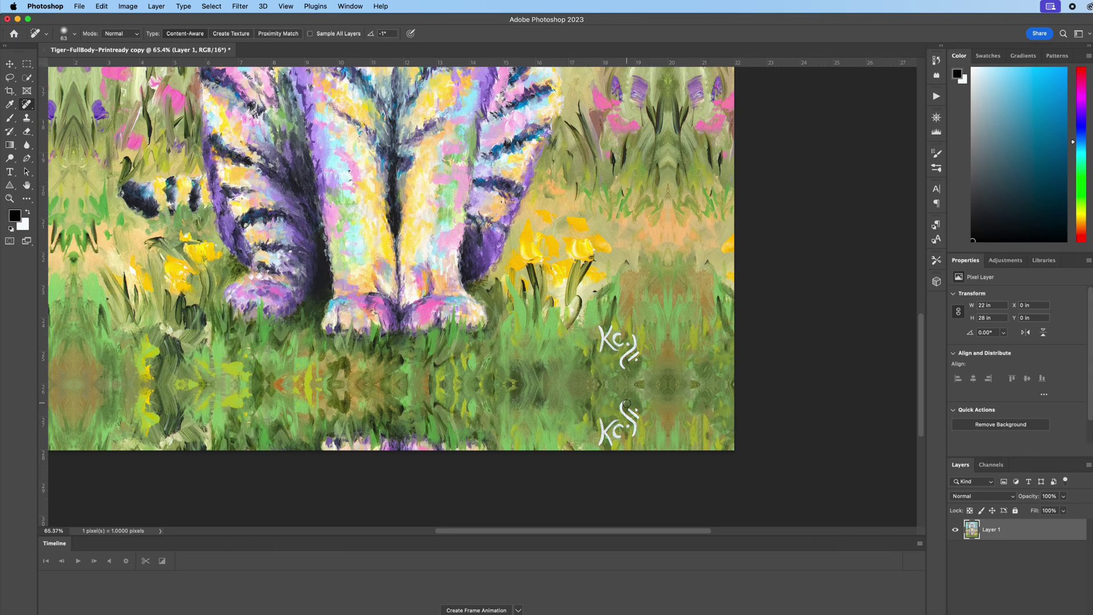
mouse_move(627, 403)
mouse_down()
mouse_move(637, 441)
mouse_move(632, 410)
mouse_move(615, 435)
mouse_move(605, 422)
mouse_move(598, 444)
mouse_move(607, 436)
mouse_up()
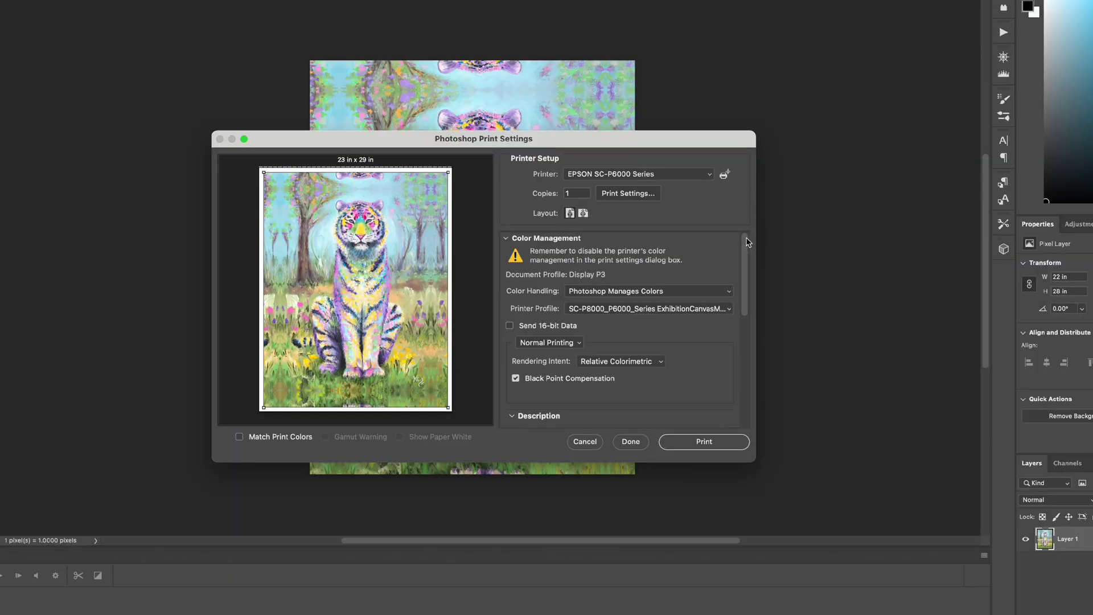
drag(745, 244, 734, 358)
Change the print width to 22.15 in, scaling the print to 100.68%
double_click(693, 321)
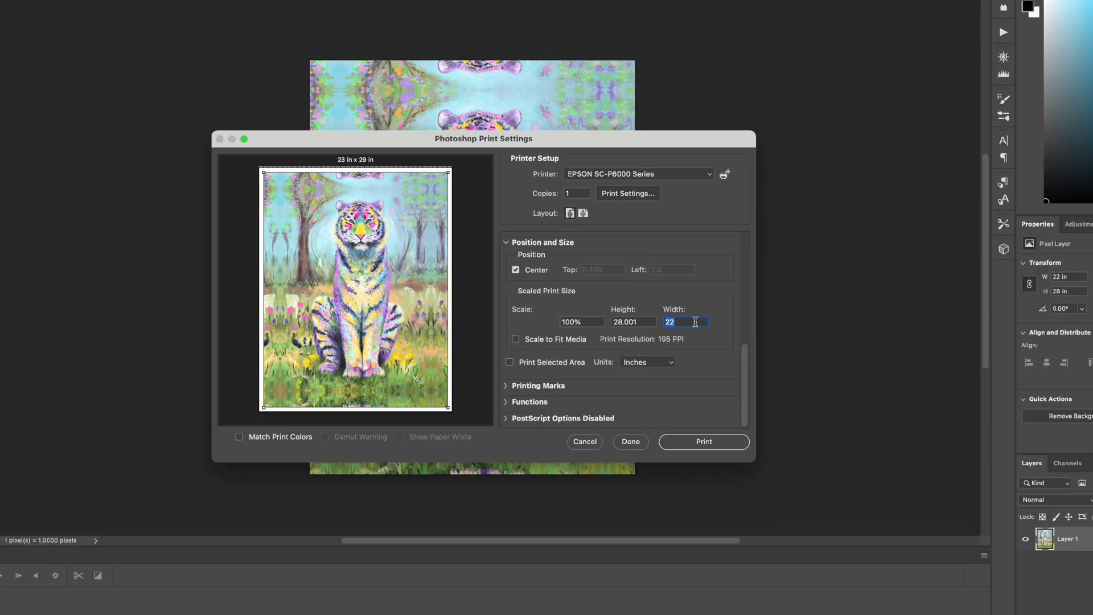
text(15)
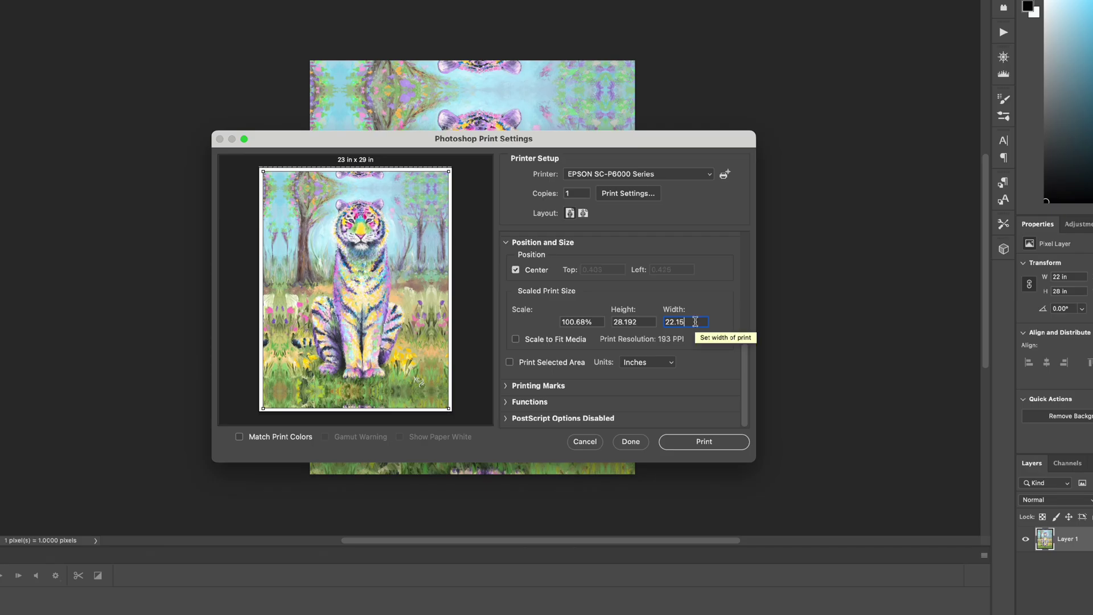